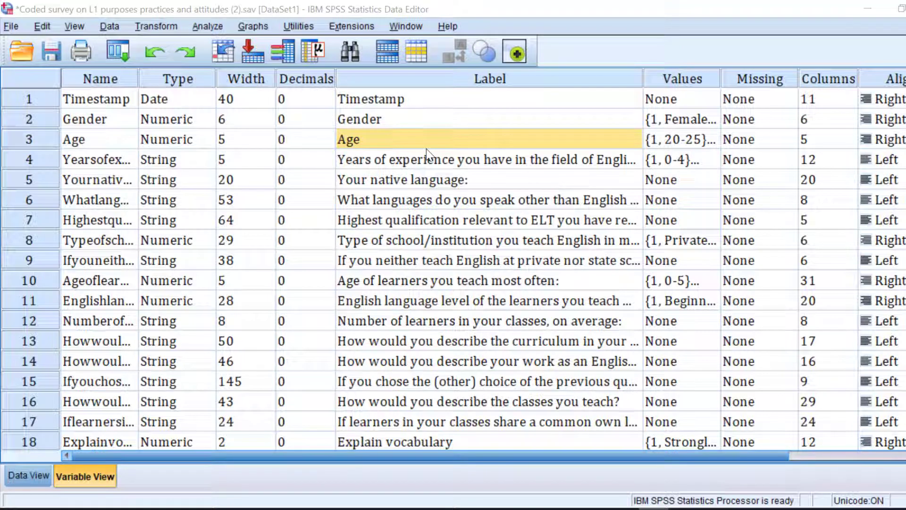
Review the Age value labels and the item variable labels from 'Explain vocabulary' down.
left_click(703, 140)
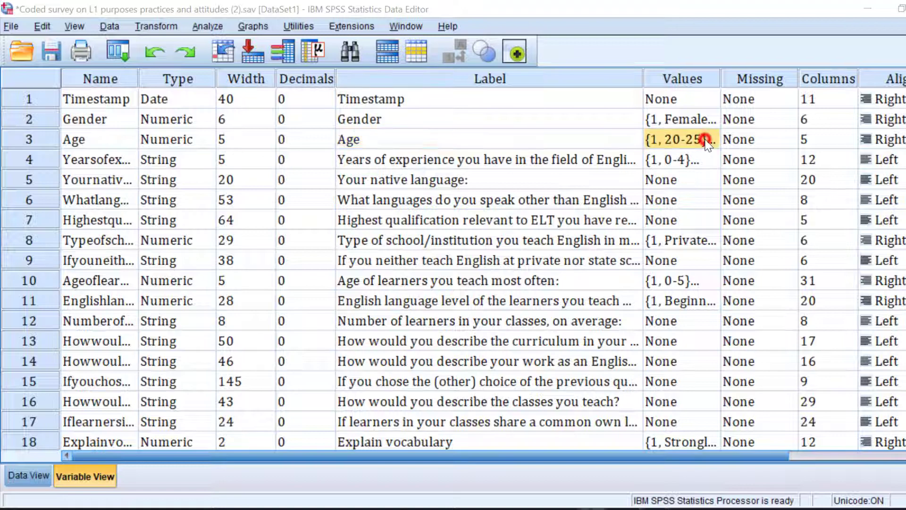
left_click(708, 139)
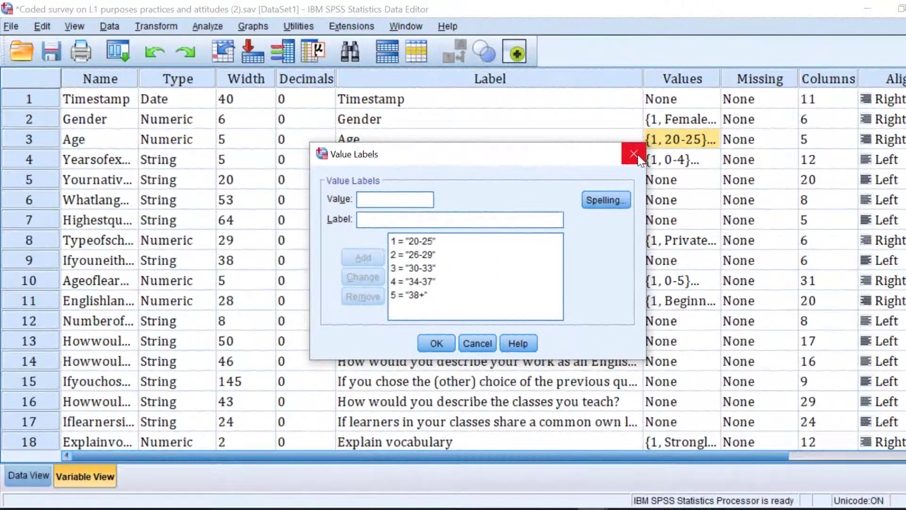
left_click(638, 154)
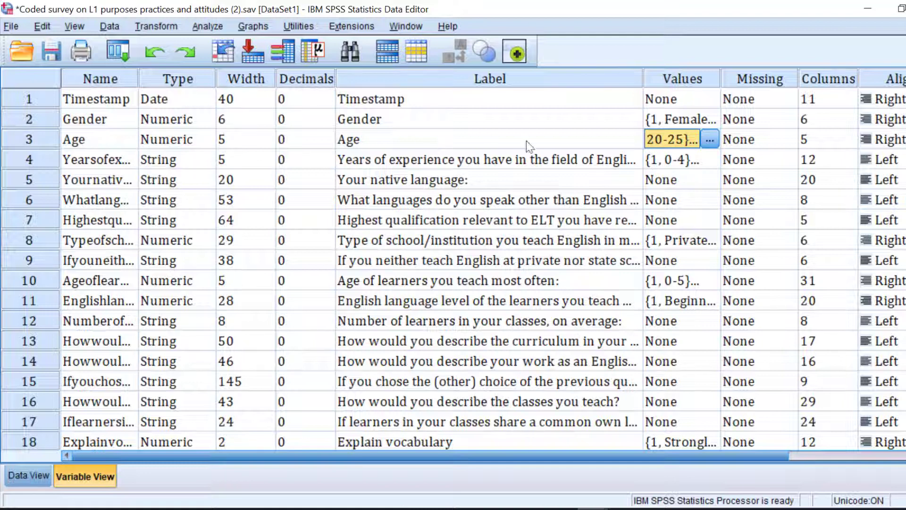
left_click(350, 143)
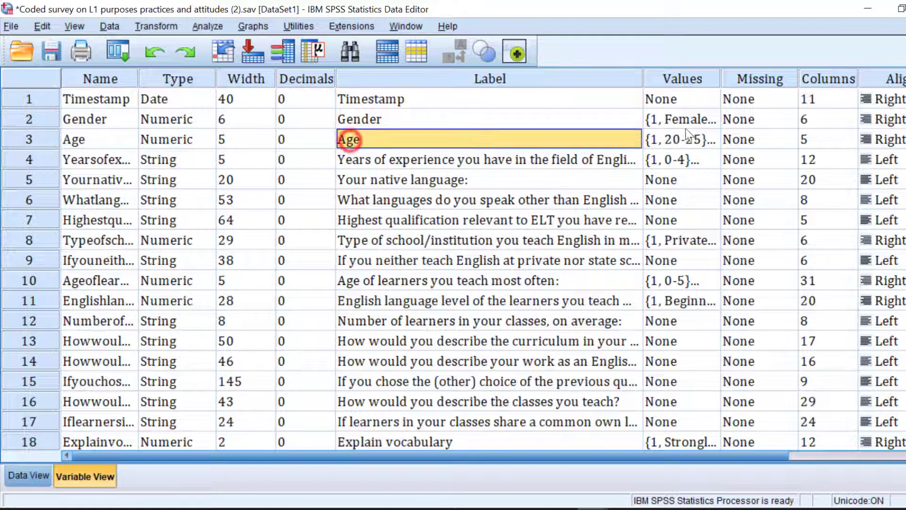
left_click(710, 139)
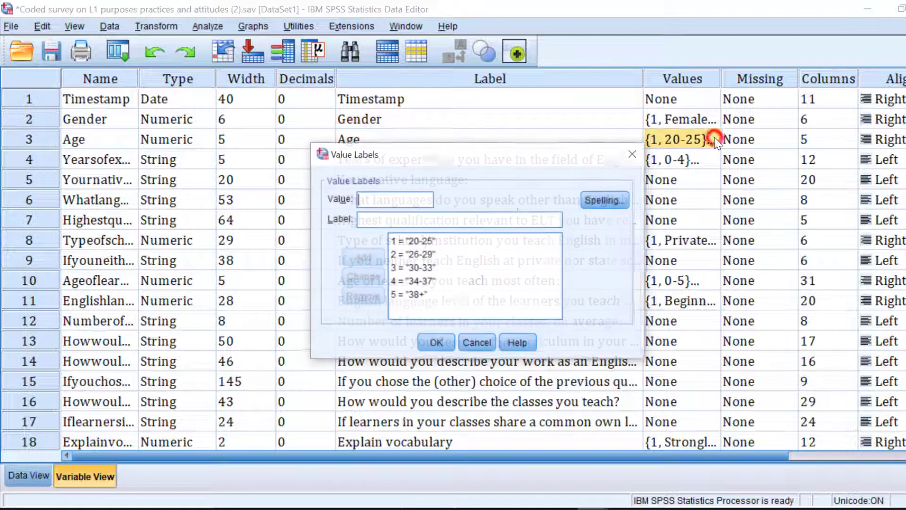
left_click(634, 154)
scroll(614, 161, "down", 5)
left_click_drag(447, 140, 477, 305)
scroll(411, 214, "up", 4)
scroll(411, 212, "up", 1)
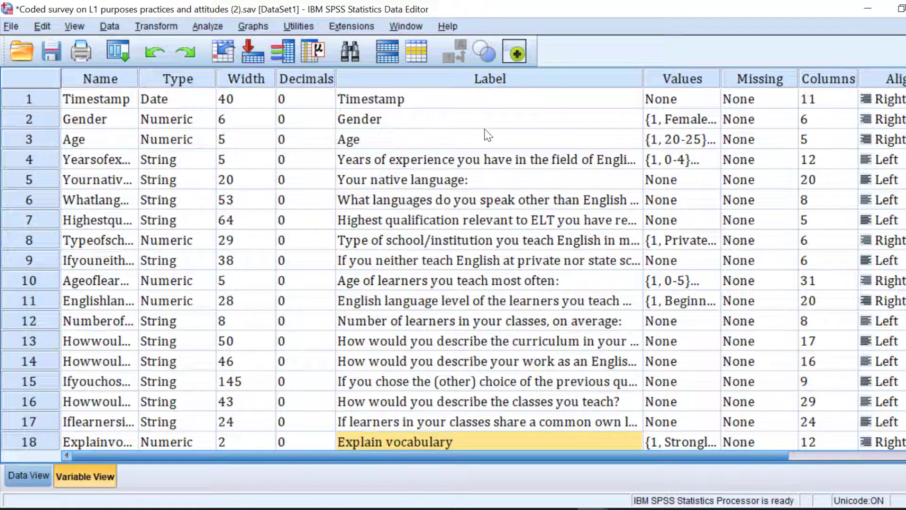
scroll(497, 239, "down", 4)
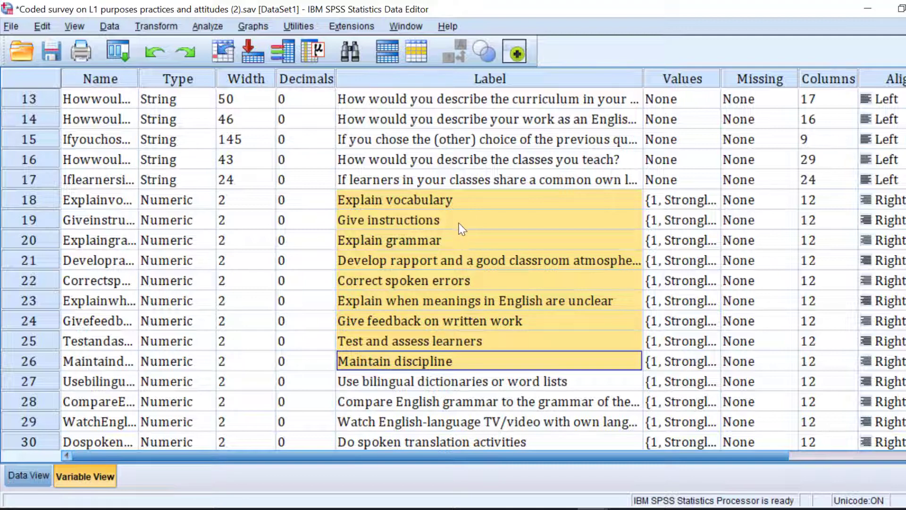
scroll(460, 226, "up", 4)
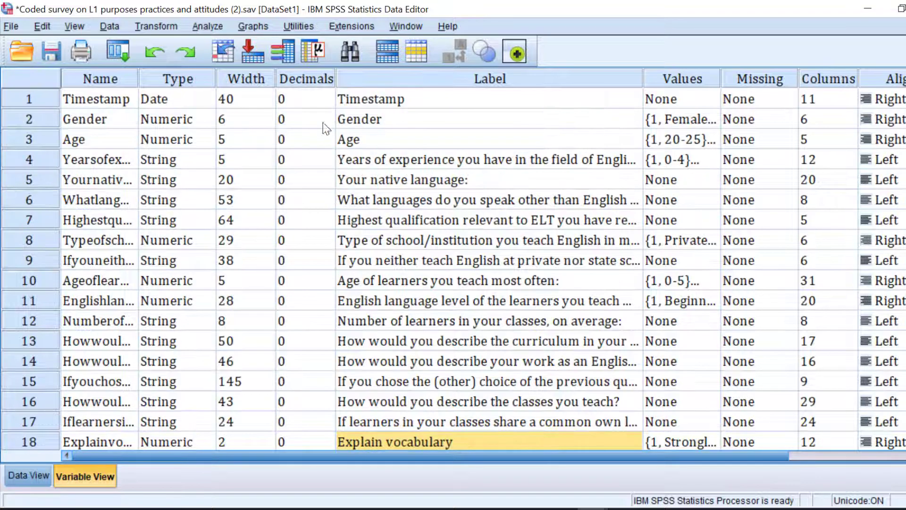
Launch One-Way ANOVA from the Analyze > Compare Means menu.
left_click(209, 25)
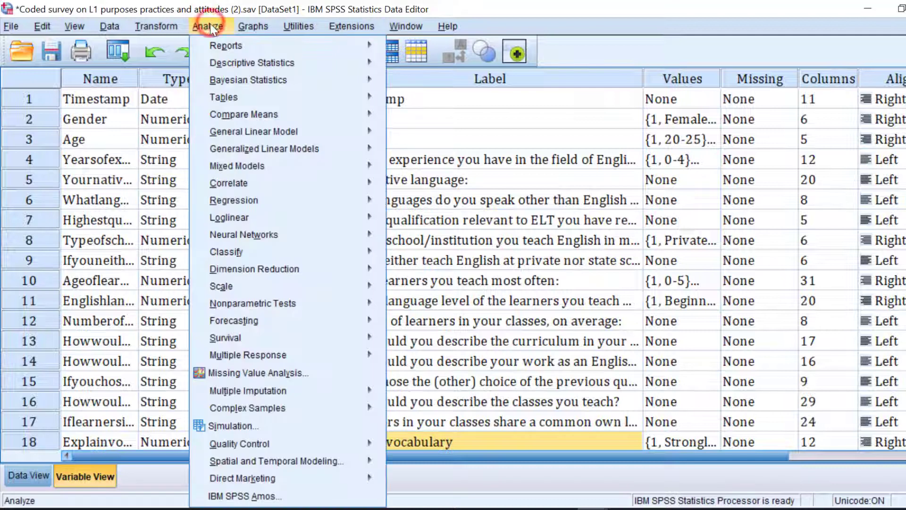
mouse_move(291, 114)
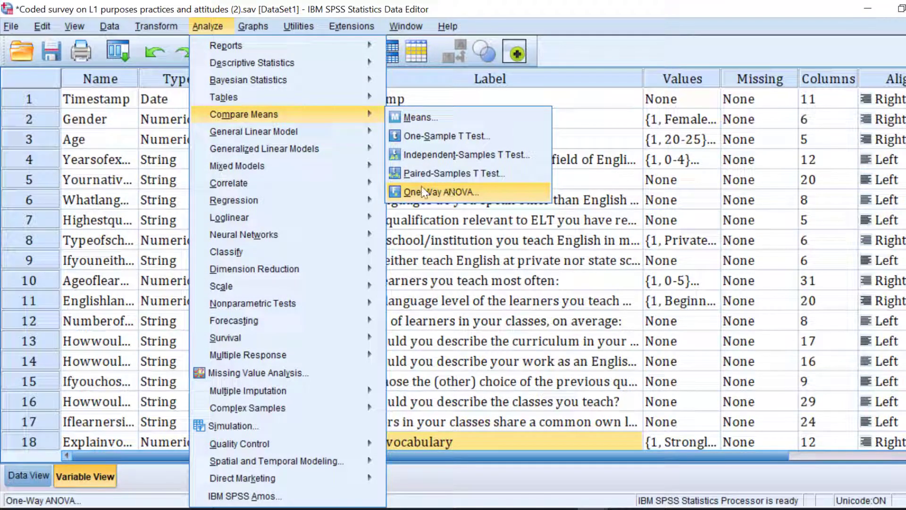
mouse_move(356, 178)
mouse_move(327, 117)
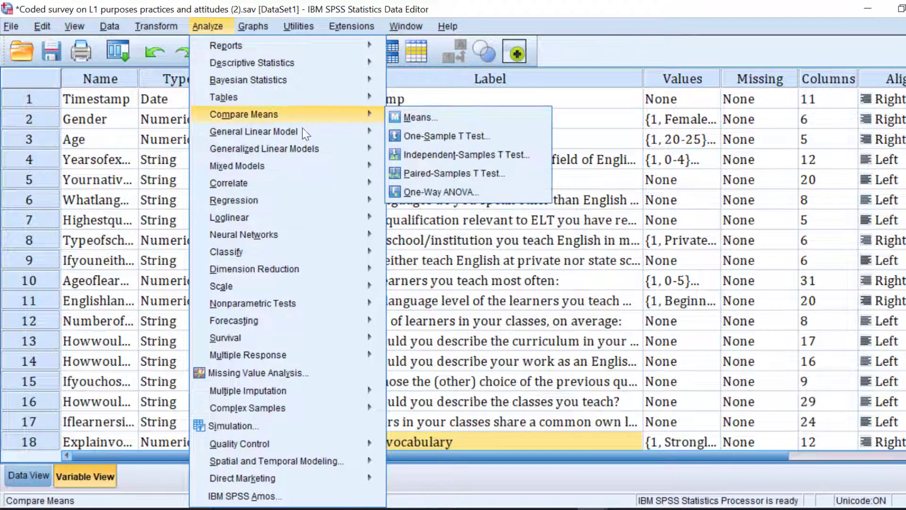
left_click(430, 190)
Set Age as the ANOVA factor and reposition the dialog.
left_click(77, 133)
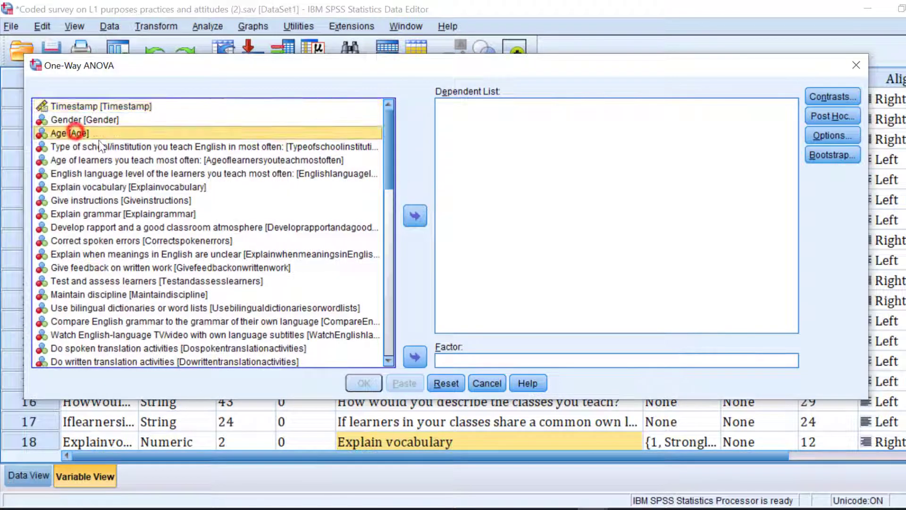
left_click(415, 358)
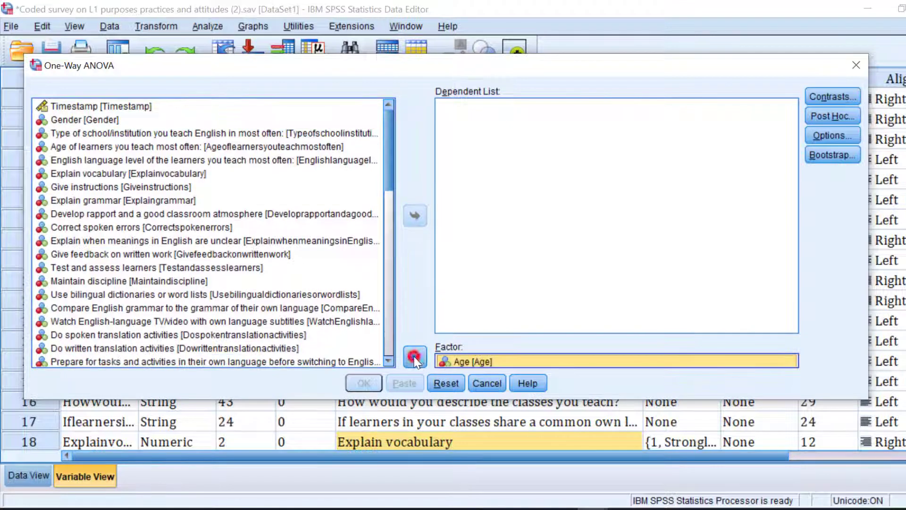
left_click_drag(445, 69, 516, 59)
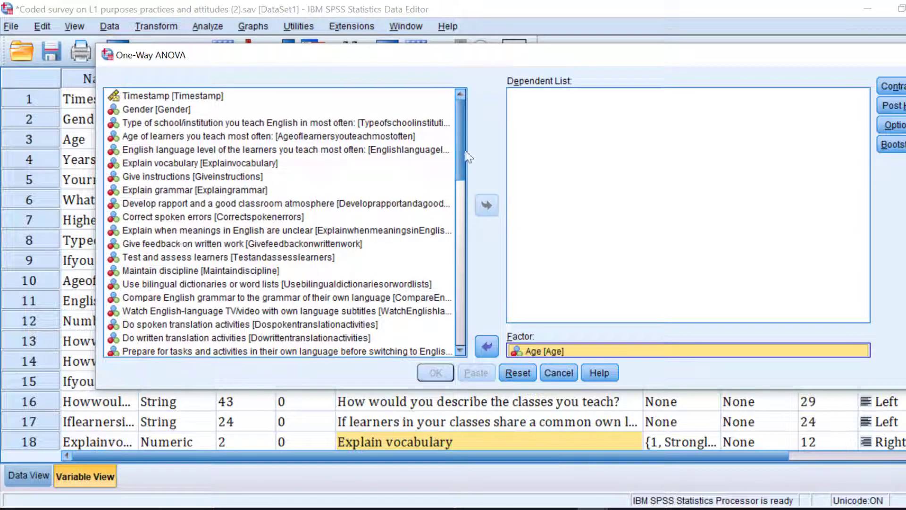
left_click_drag(463, 152, 463, 165)
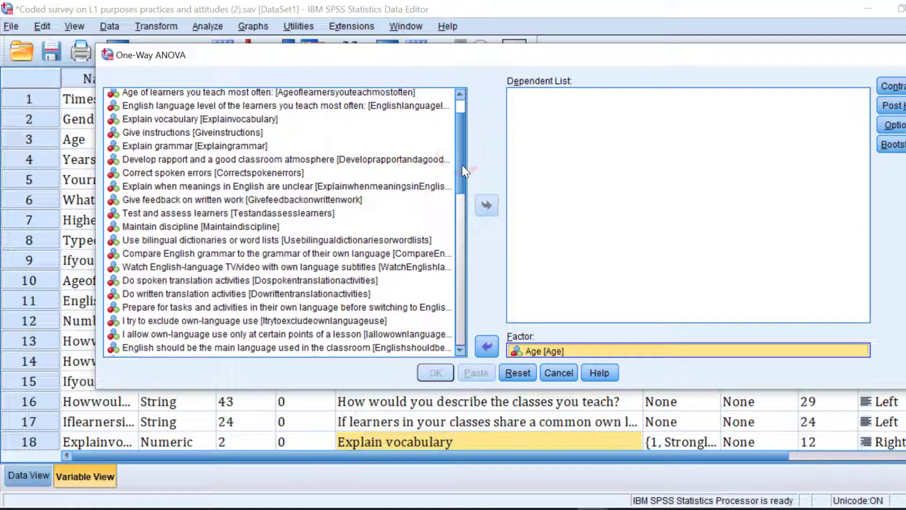
Move the items from English language level through the last attitude item into the Dependent List.
left_click(154, 107)
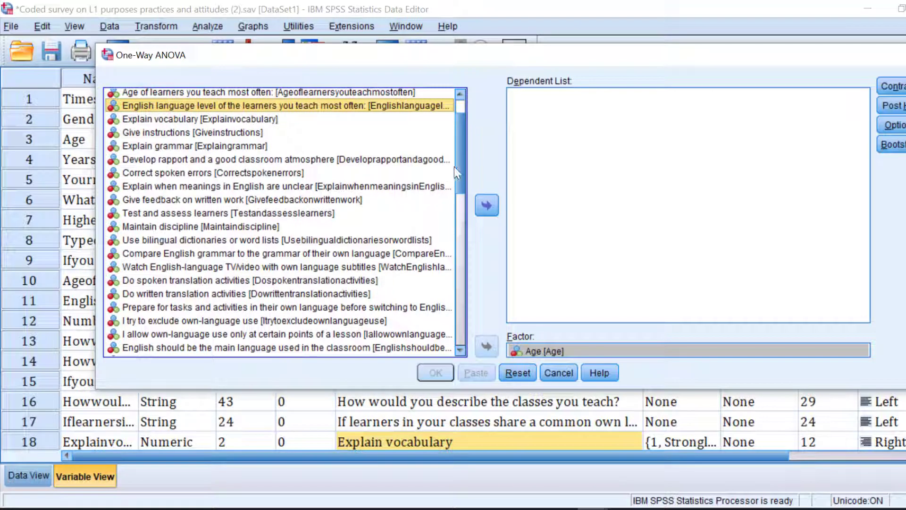
left_click_drag(460, 170, 461, 204)
scroll(460, 200, "down", 1)
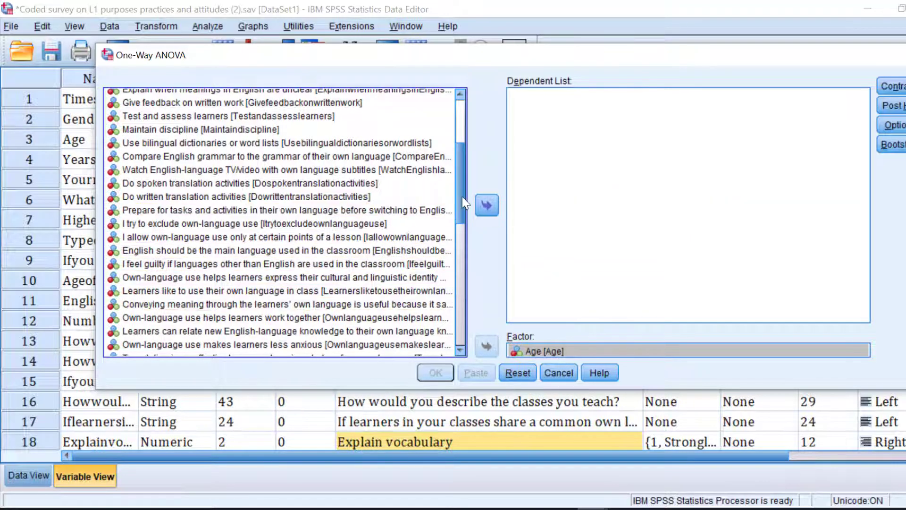
scroll(463, 196, "down", 6)
left_click_drag(283, 225, 283, 352)
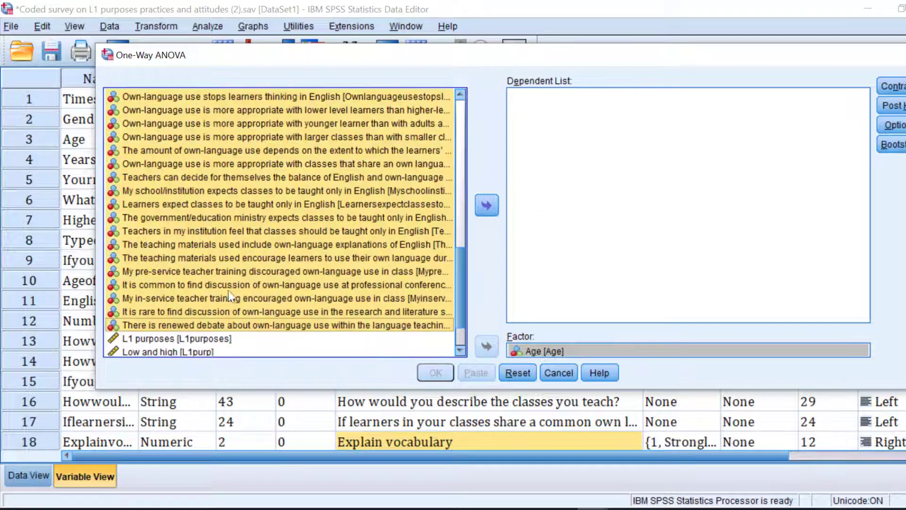
left_click(491, 205)
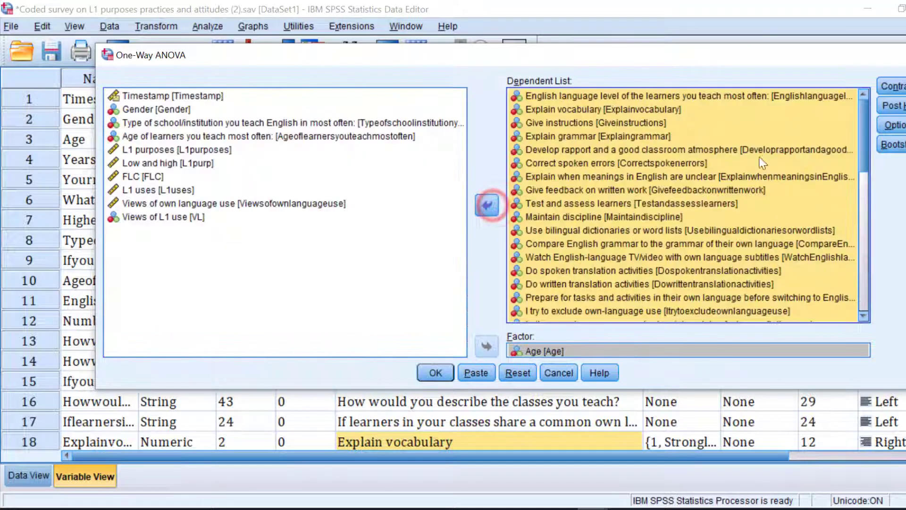
Select Tukey and Games-Howell as the post hoc tests.
left_click(898, 106)
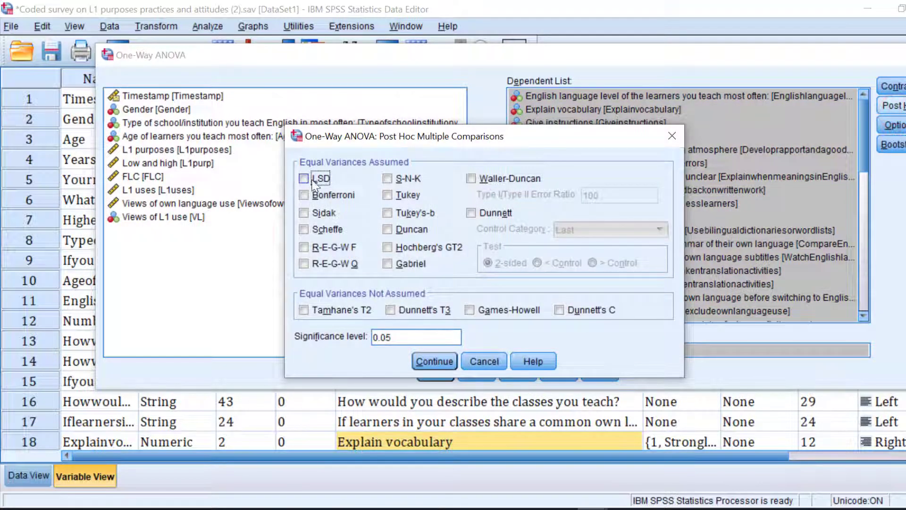
left_click(388, 196)
left_click(470, 310)
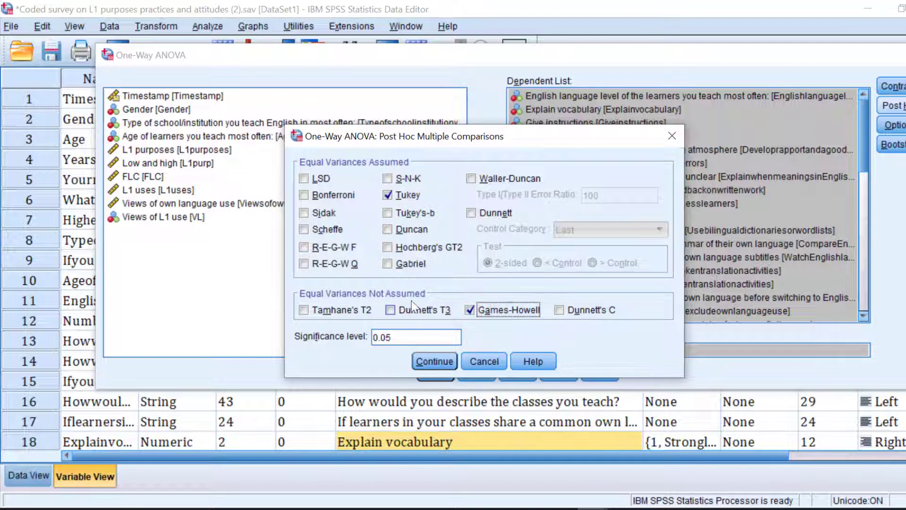
left_click(433, 361)
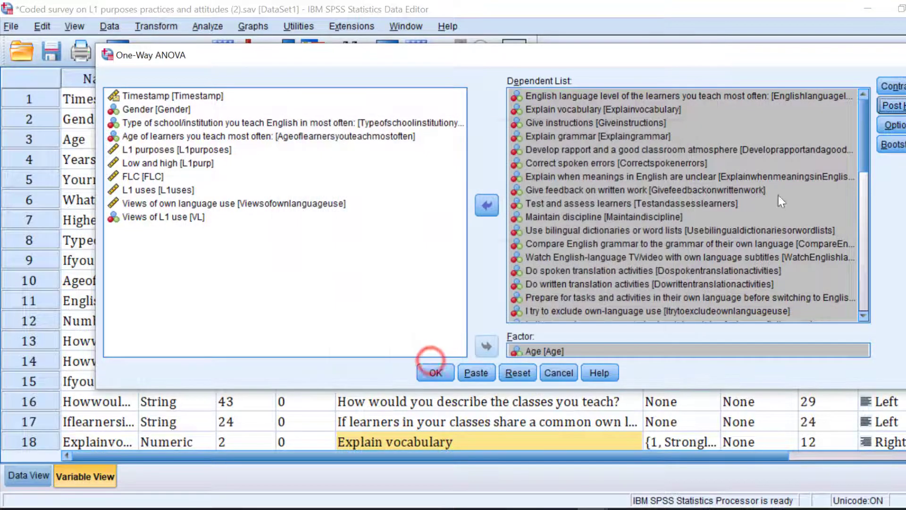
Turn on descriptive statistics and a means plot, leave contrasts unchanged, and run the ANOVA.
left_click(895, 128)
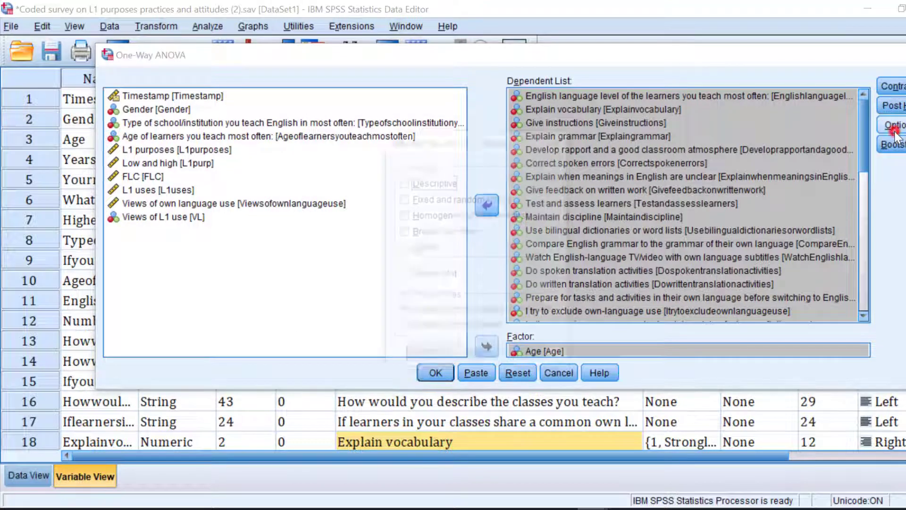
left_click(420, 185)
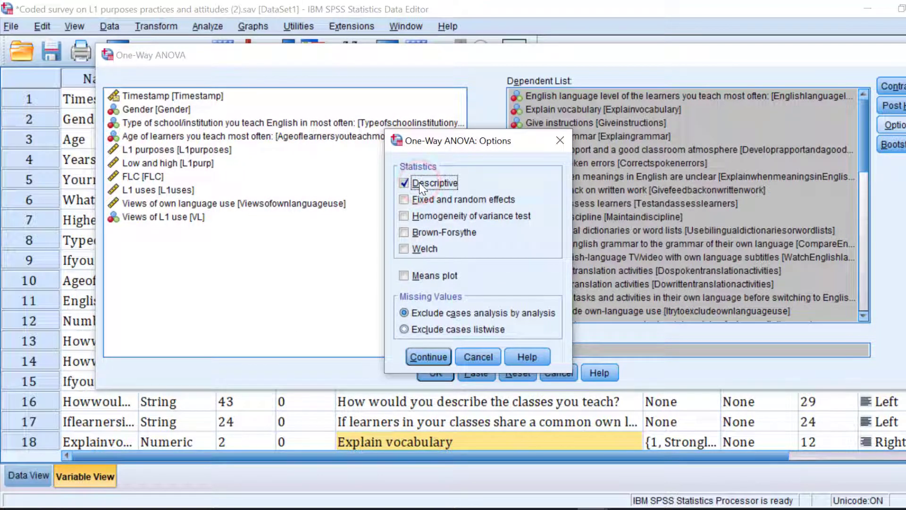
left_click(404, 277)
left_click(431, 357)
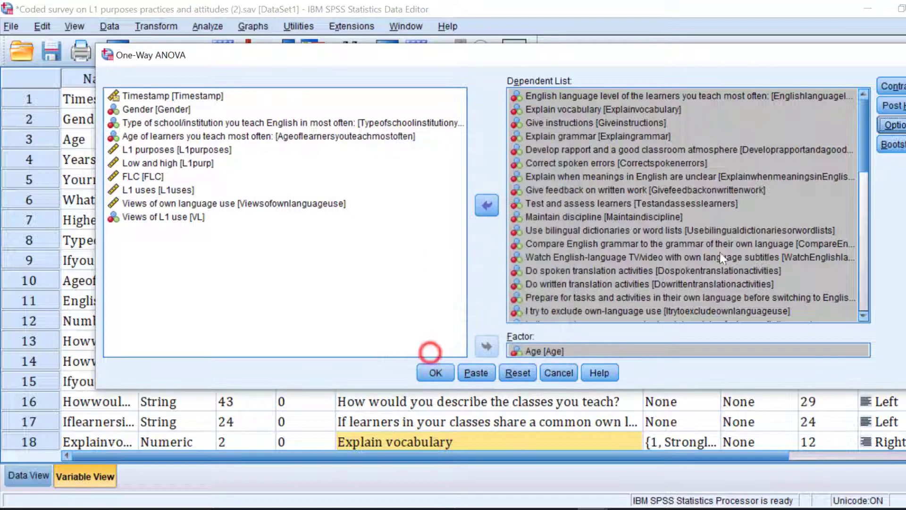
left_click(451, 372)
left_click(900, 87)
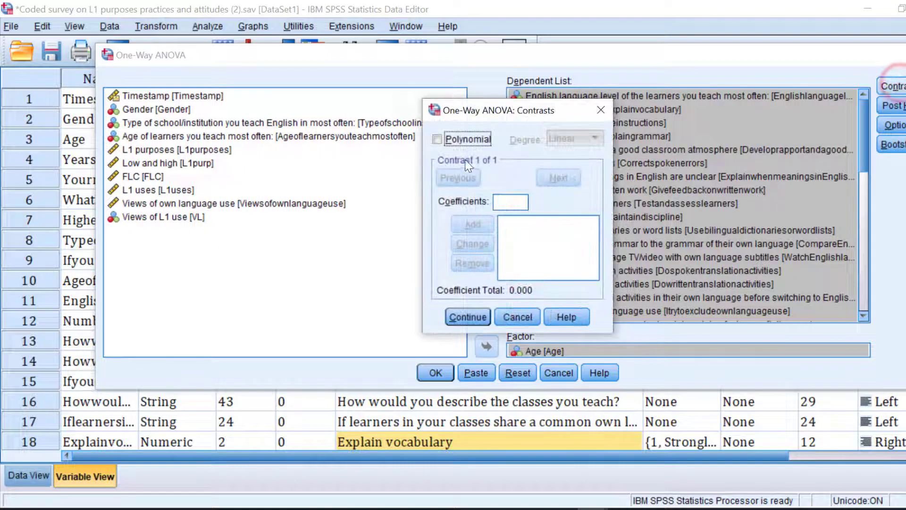
left_click(600, 111)
left_click(436, 373)
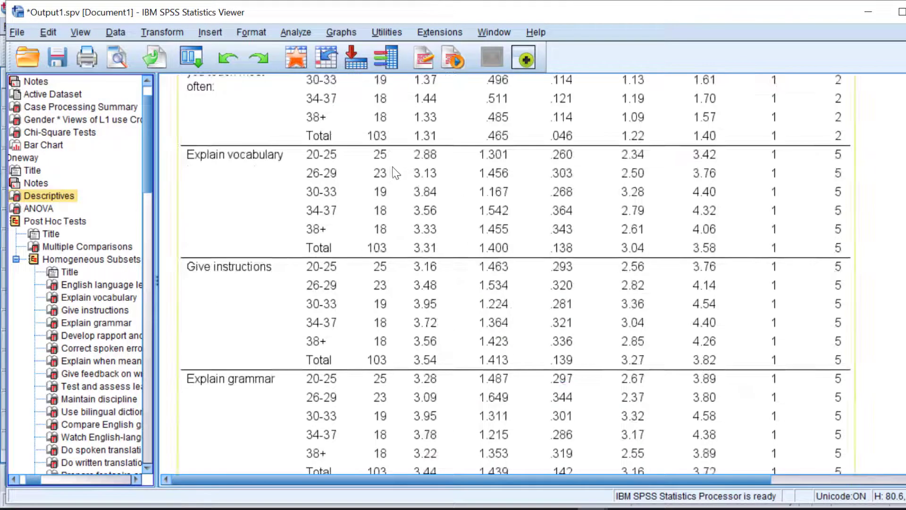
scroll(400, 171, "up", 3)
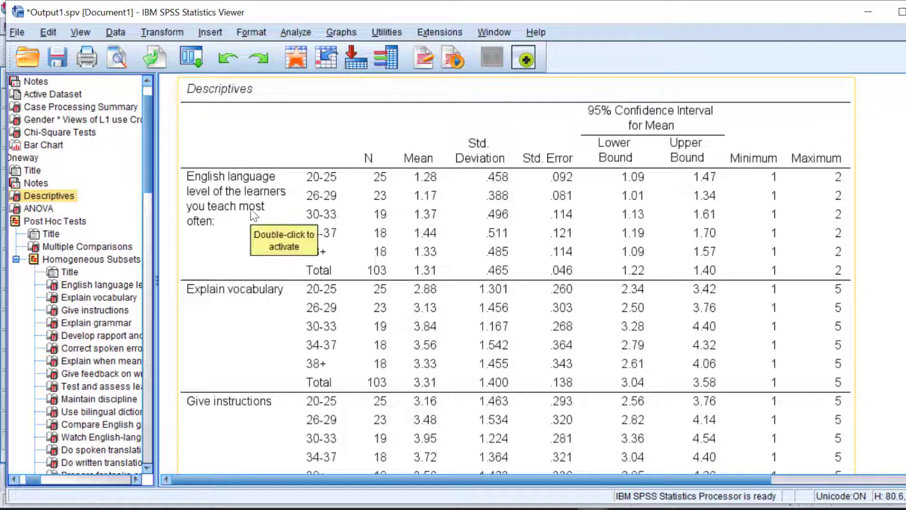
scroll(255, 215, "down", 3)
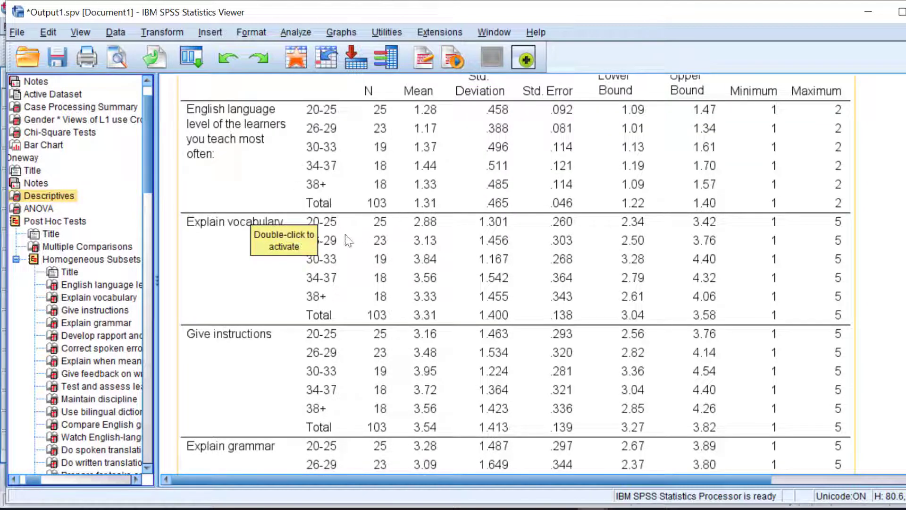
scroll(340, 244, "down", 6)
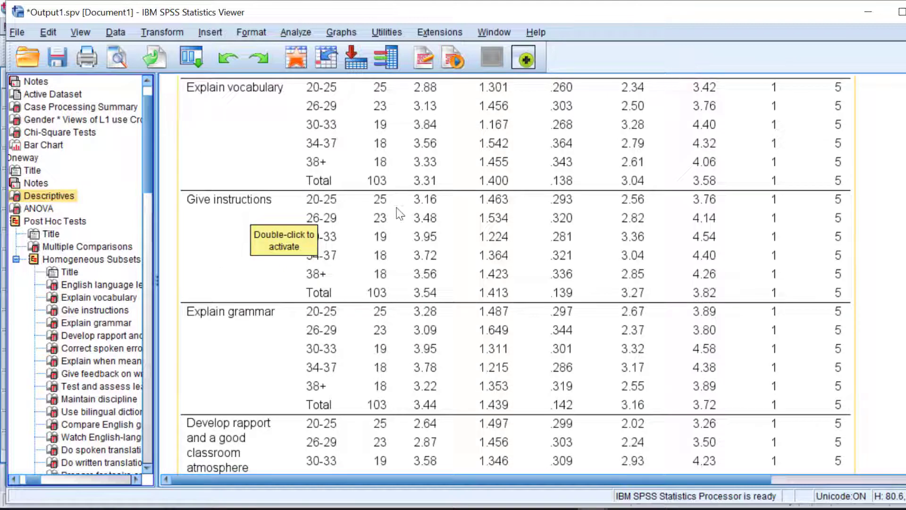
scroll(415, 251, "down", 20)
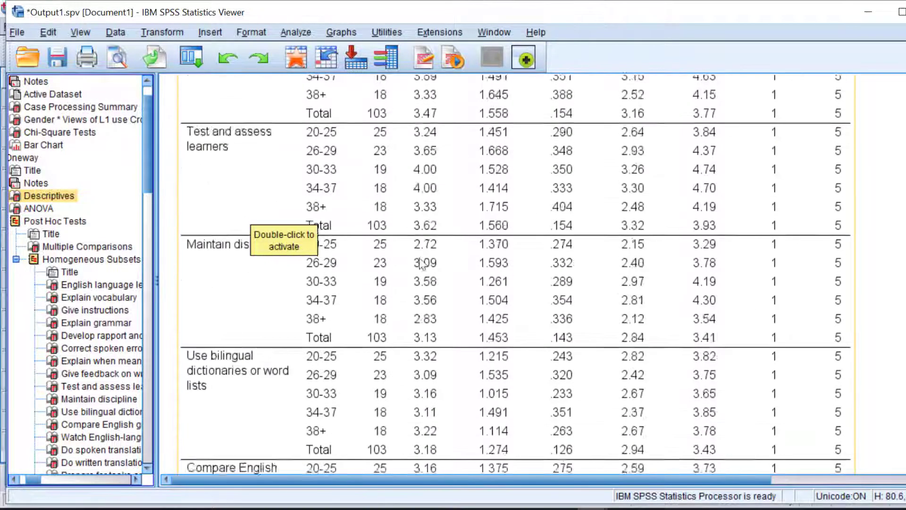
scroll(420, 261, "down", 9)
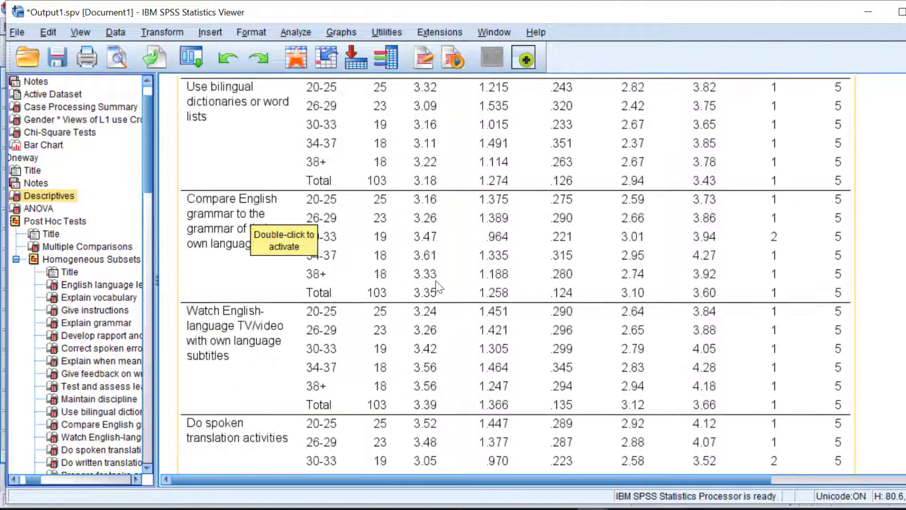
scroll(438, 286, "down", 20)
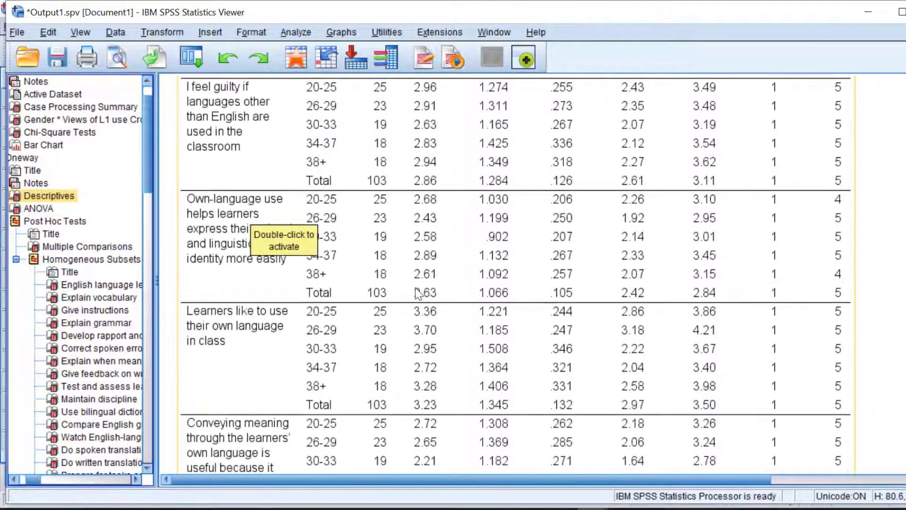
scroll(417, 293, "down", 20)
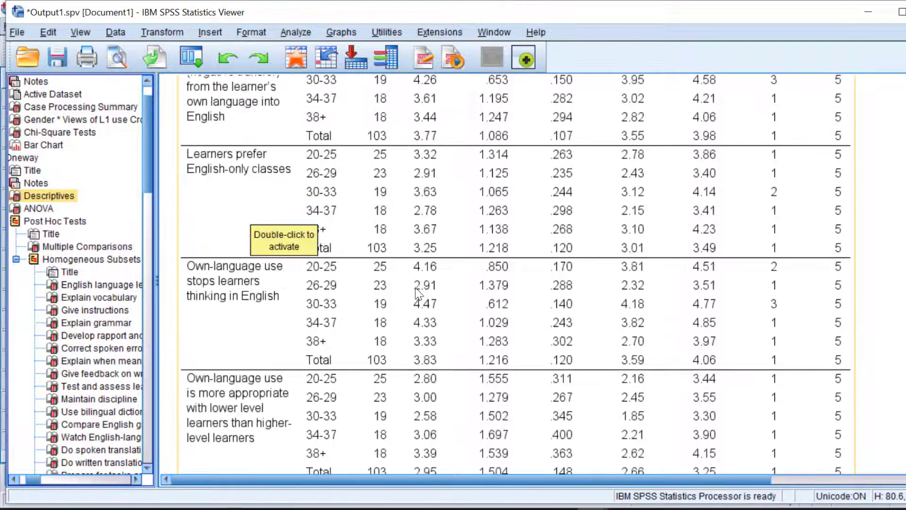
scroll(417, 293, "down", 20)
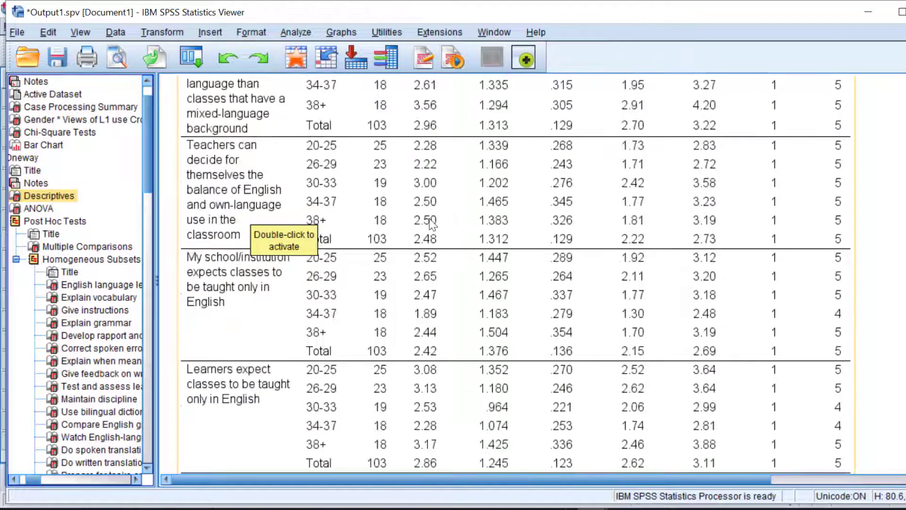
scroll(431, 225, "down", 20)
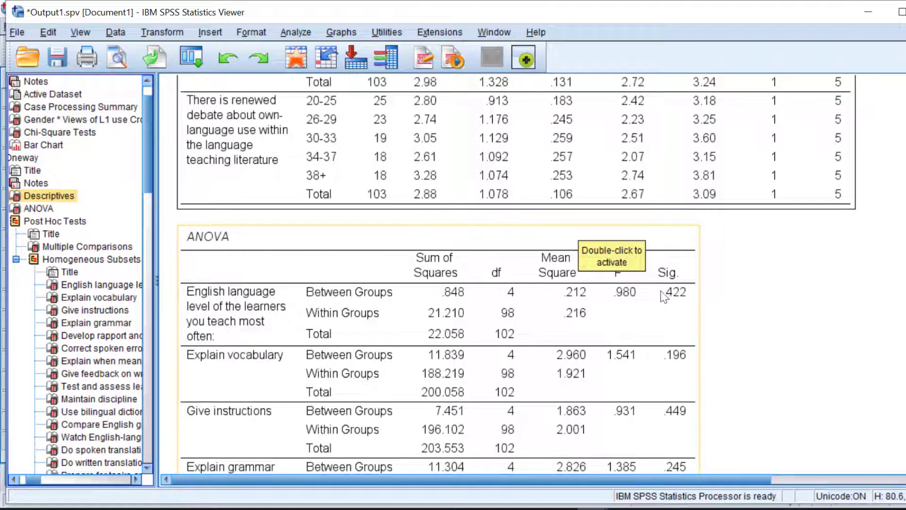
Read down the ANOVA table, e.g. reduced listening opportunities F = 4.573, Sig. = .002.
scroll(675, 292, "down", 3)
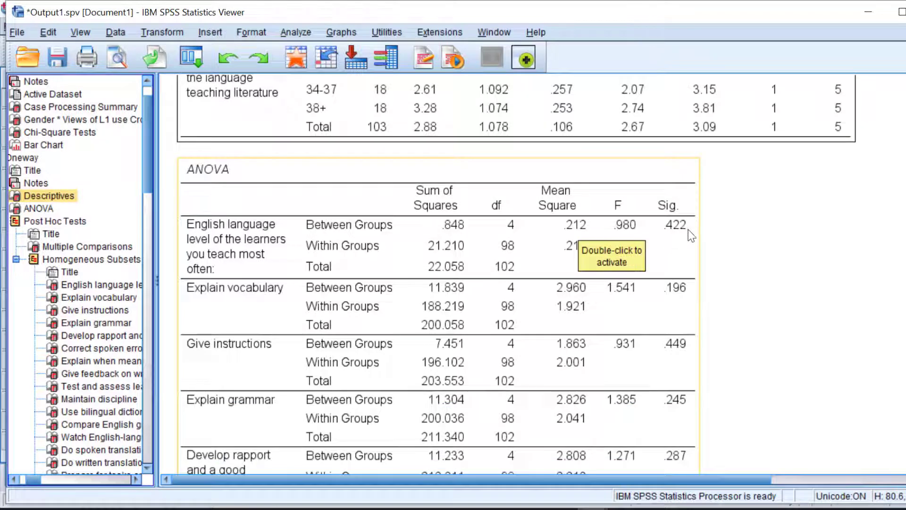
scroll(678, 331, "down", 6)
scroll(673, 351, "down", 9)
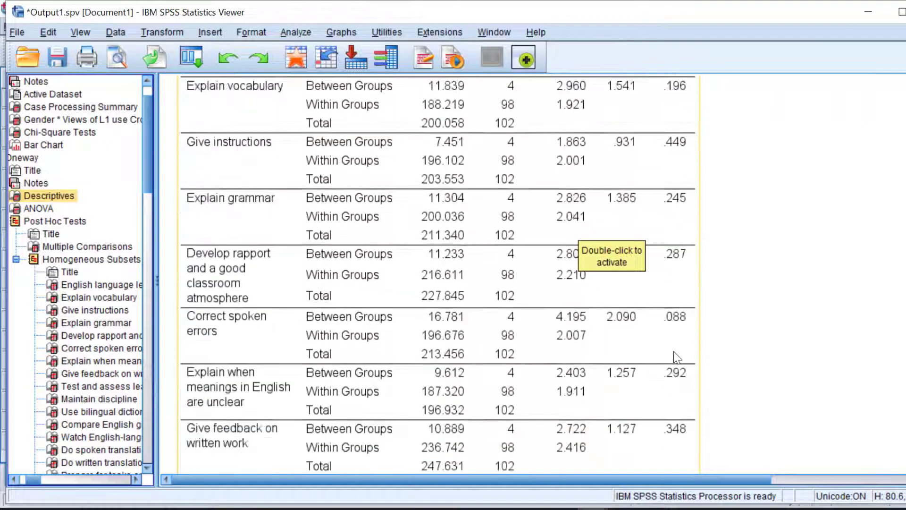
scroll(691, 319, "down", 6)
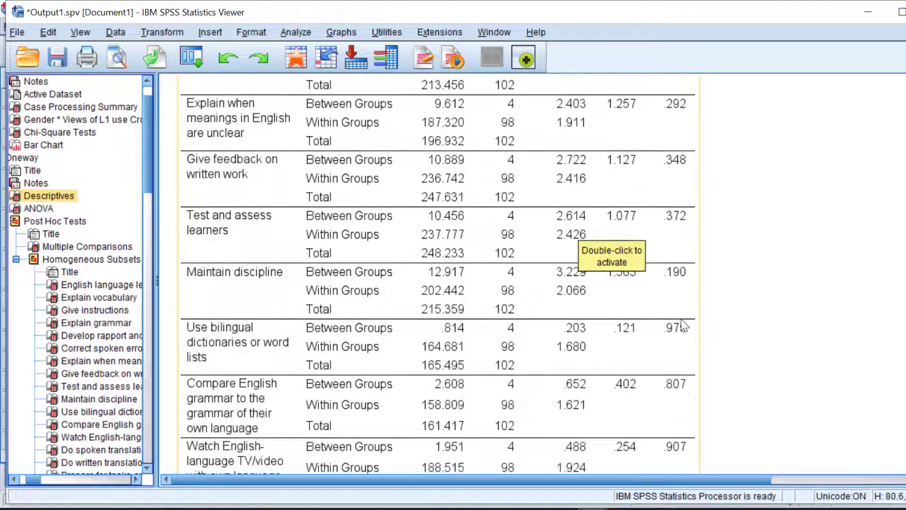
scroll(684, 325, "down", 18)
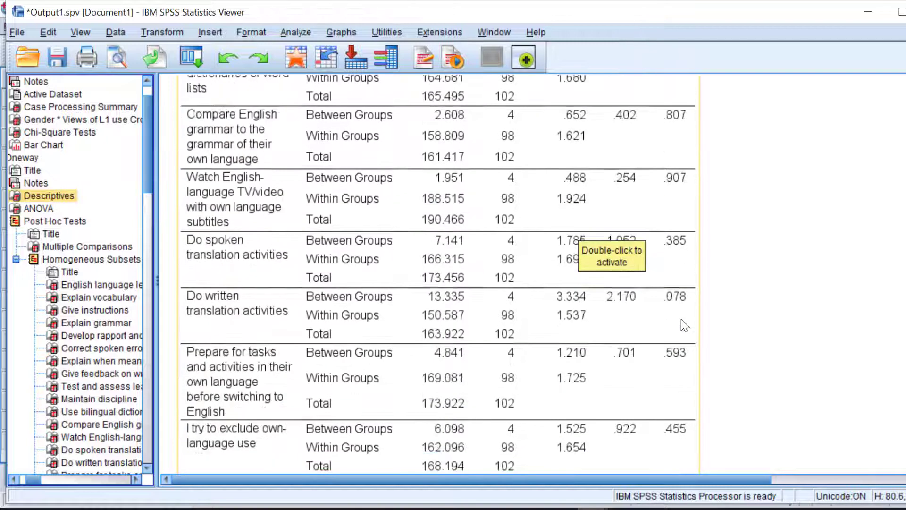
scroll(684, 325, "down", 20)
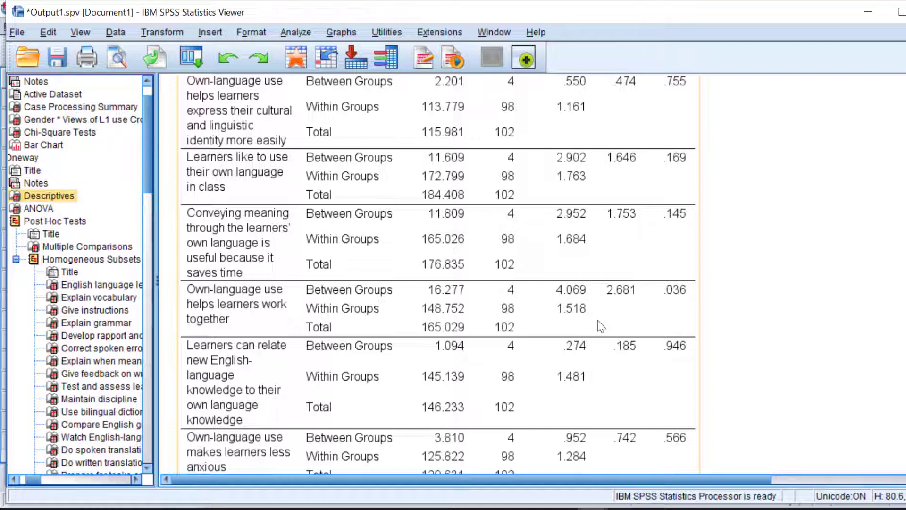
scroll(595, 324, "down", 5)
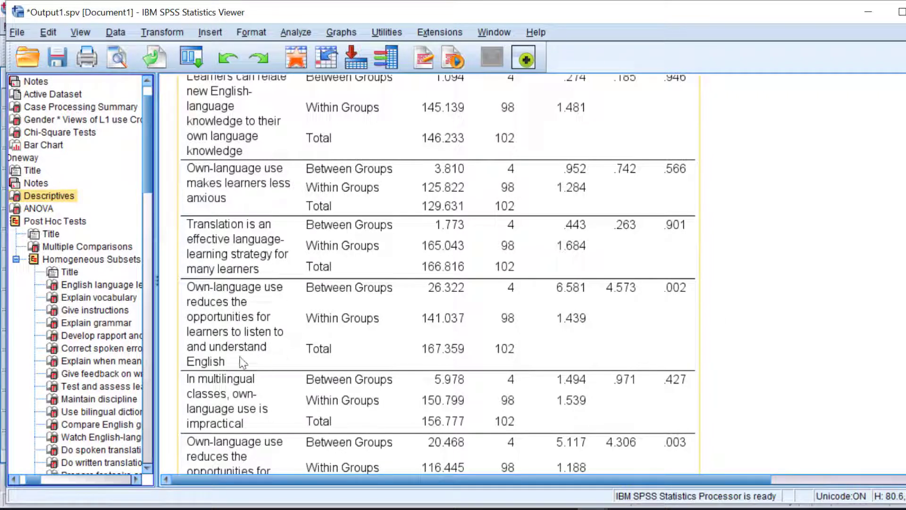
scroll(754, 324, "down", 3)
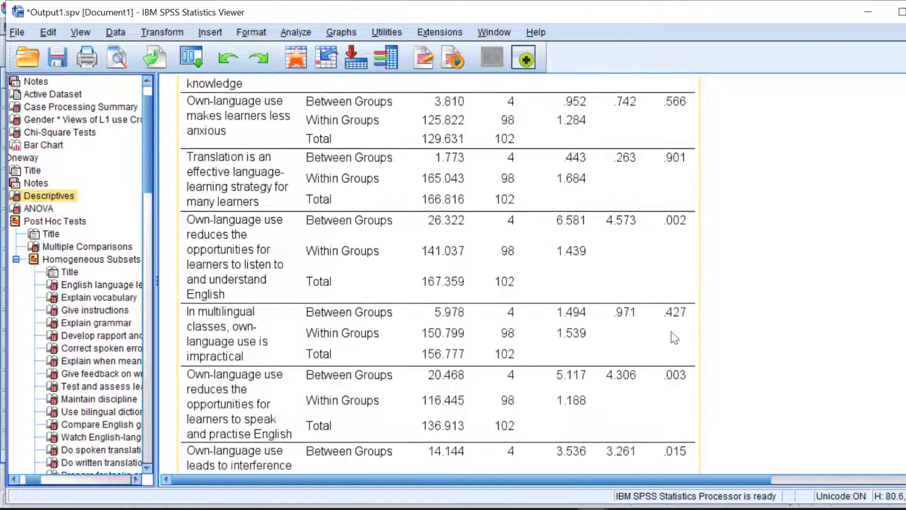
scroll(583, 320, "down", 3)
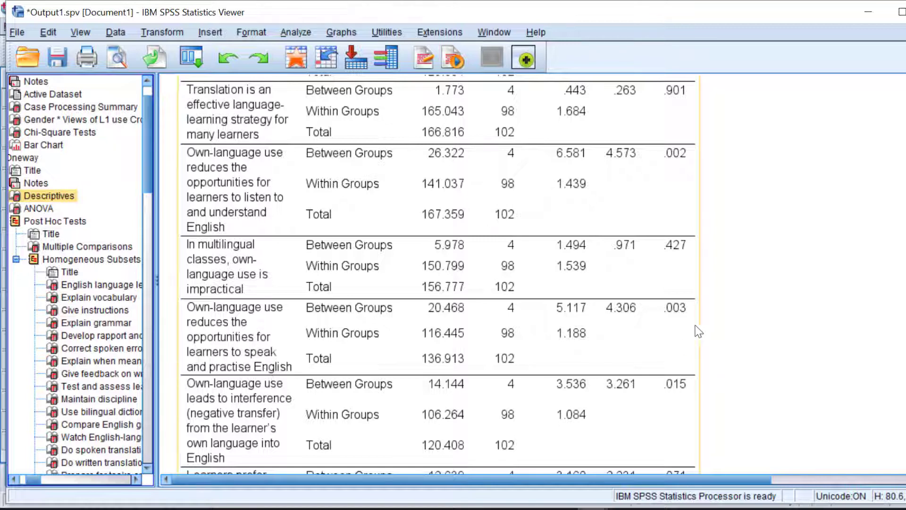
scroll(671, 323, "down", 3)
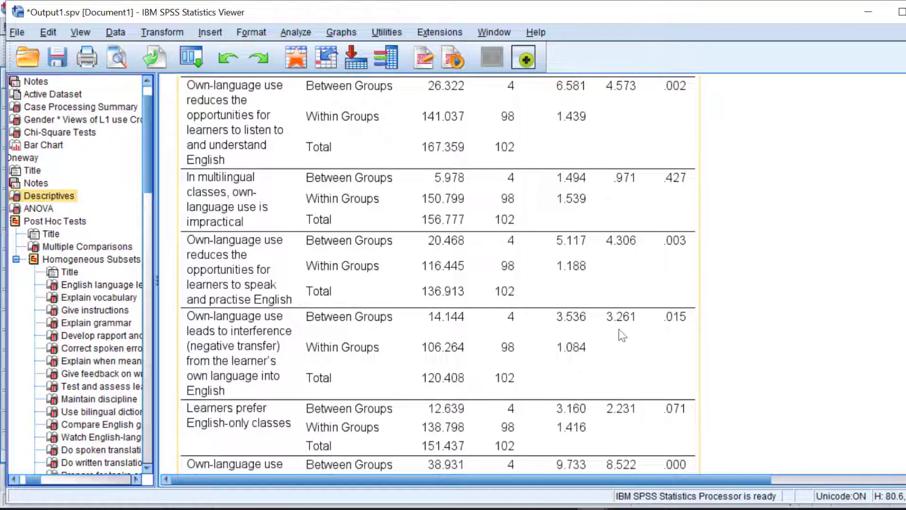
In Word, bold the 'Own-language use helps learners work together' ANOVA row.
key("alt+Tab")
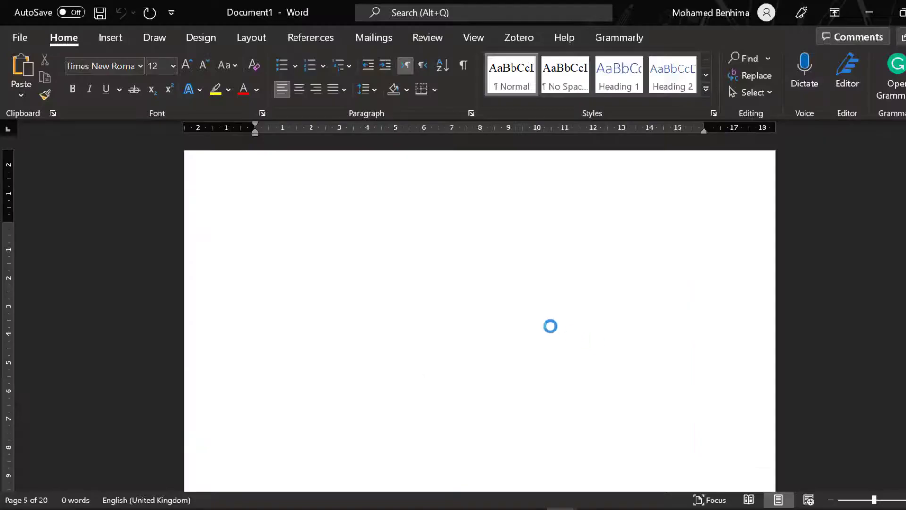
scroll(526, 288, "up", 20)
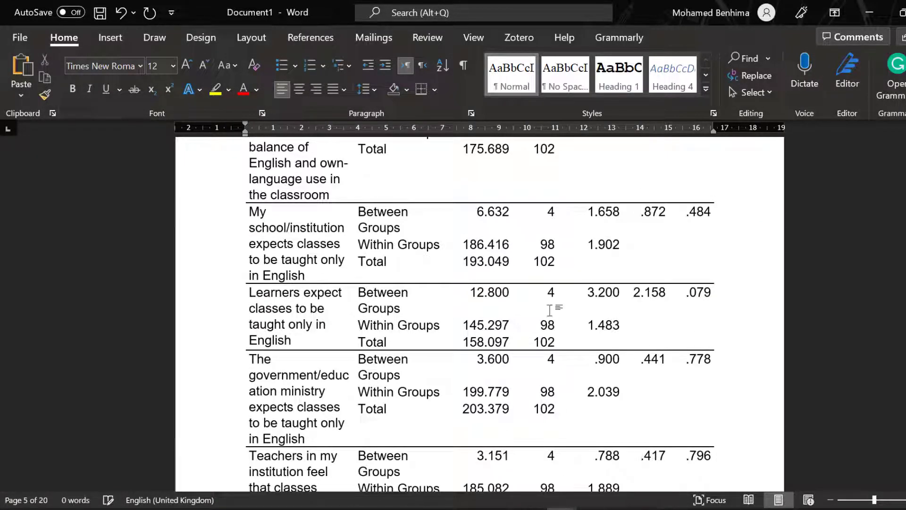
scroll(549, 310, "up", 15)
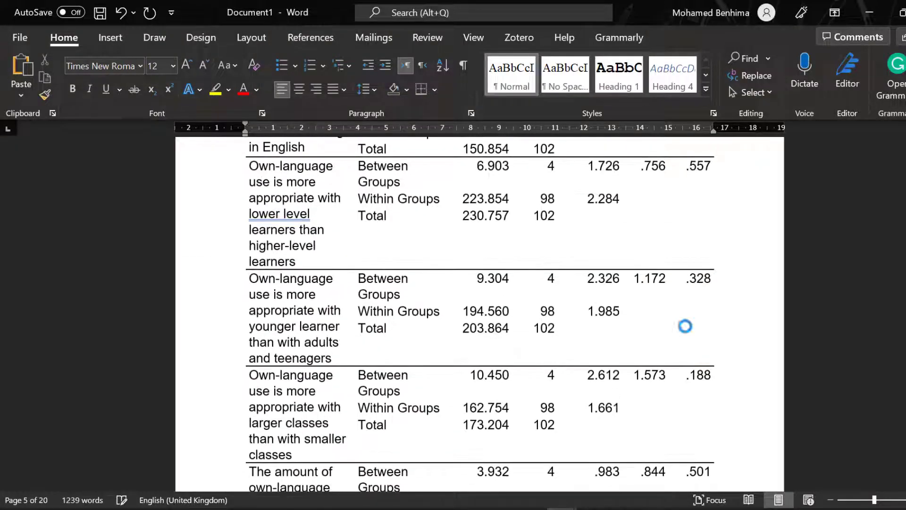
scroll(479, 311, "up", 15)
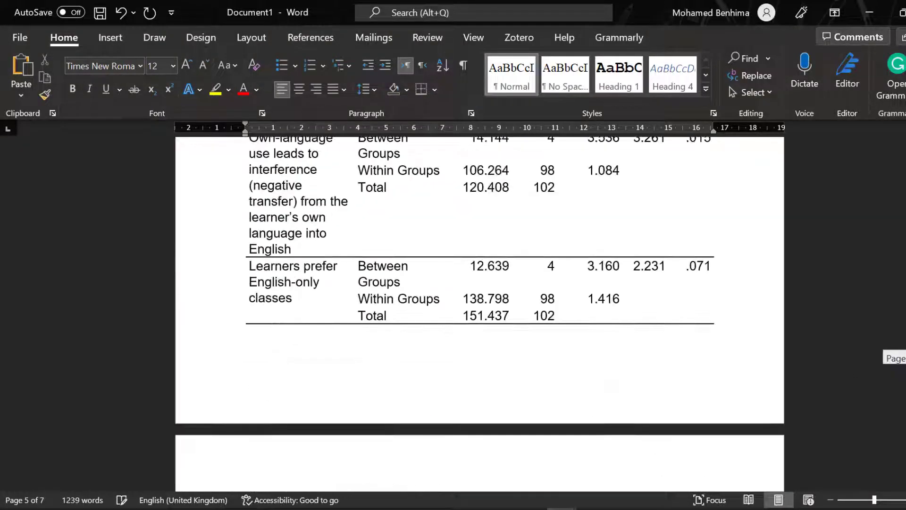
scroll(479, 314, "up", 15)
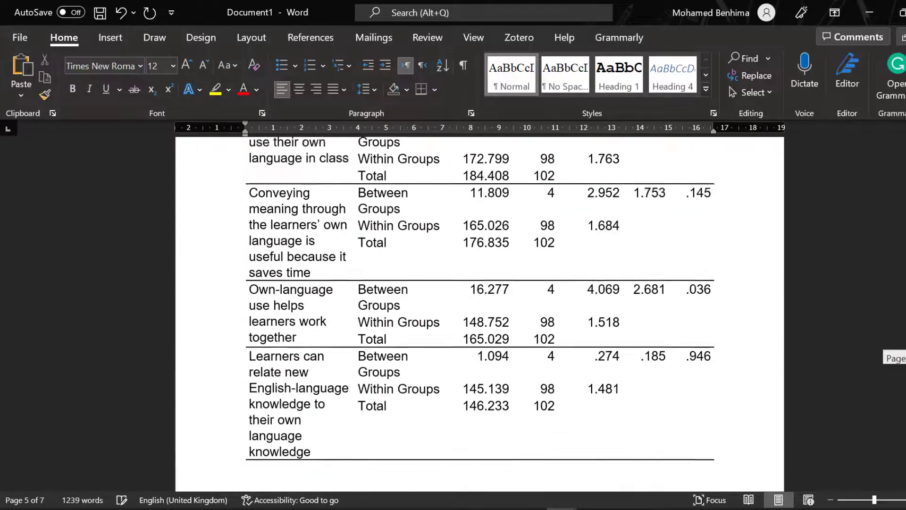
scroll(480, 314, "up", 15)
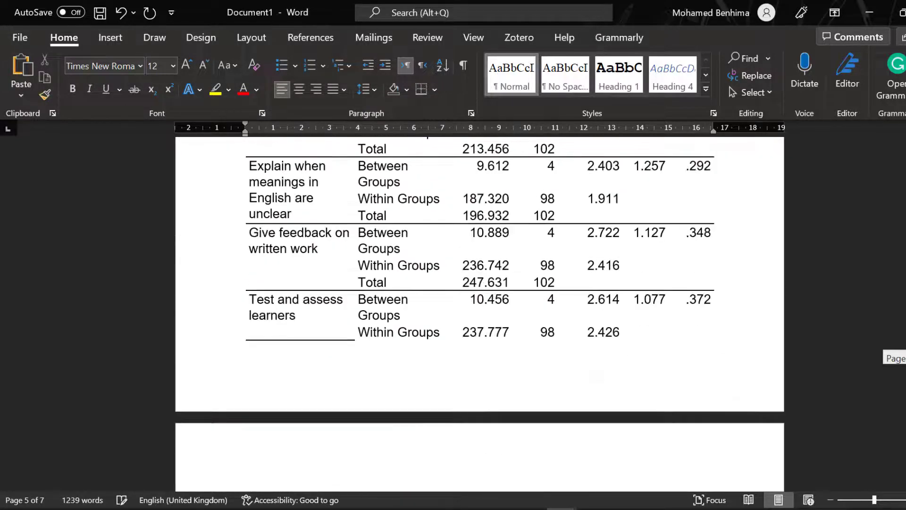
scroll(277, 361, "down", 20)
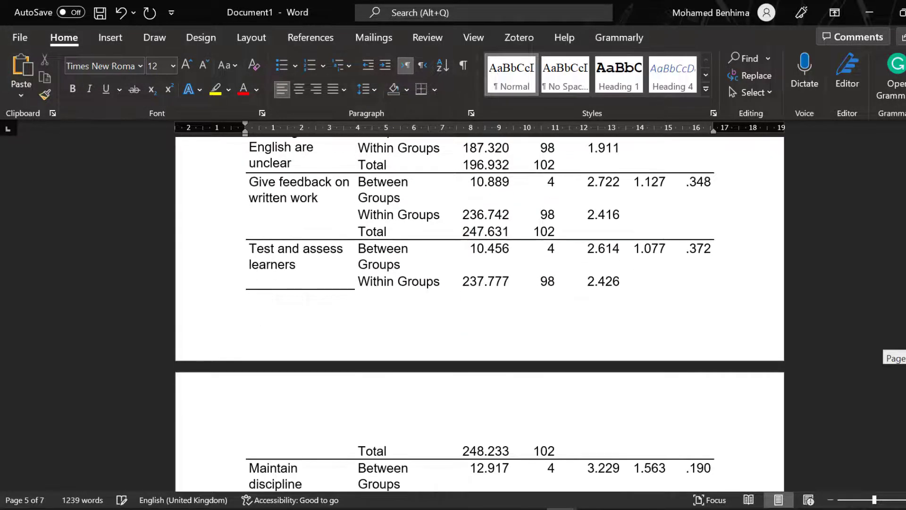
scroll(277, 362, "down", 8)
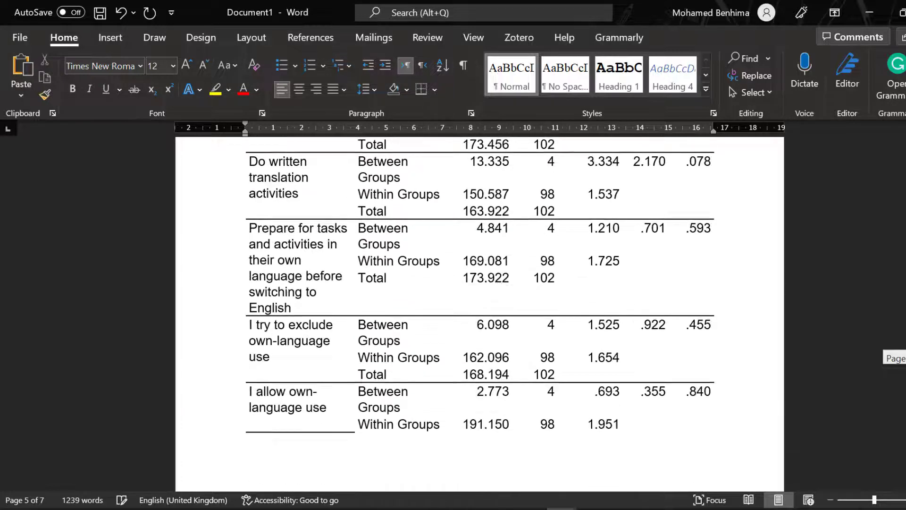
scroll(703, 317, "down", 15)
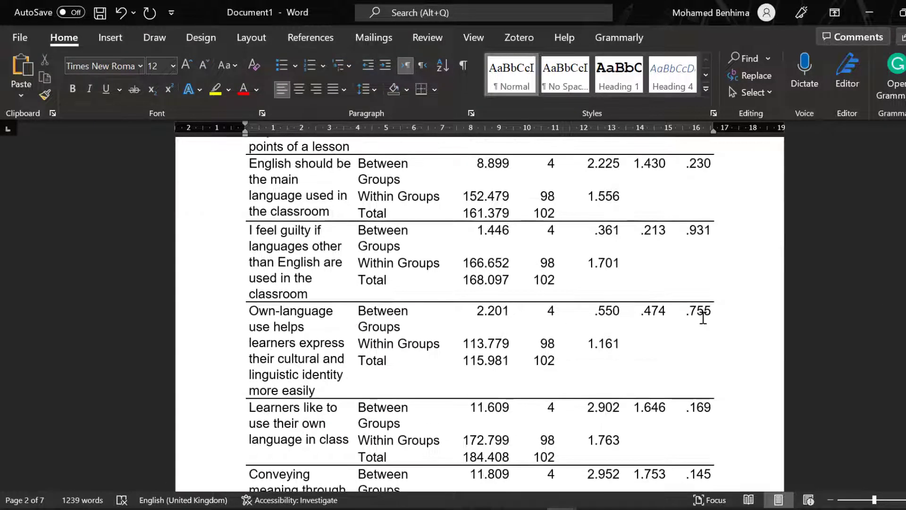
left_click_drag(709, 220, 290, 241)
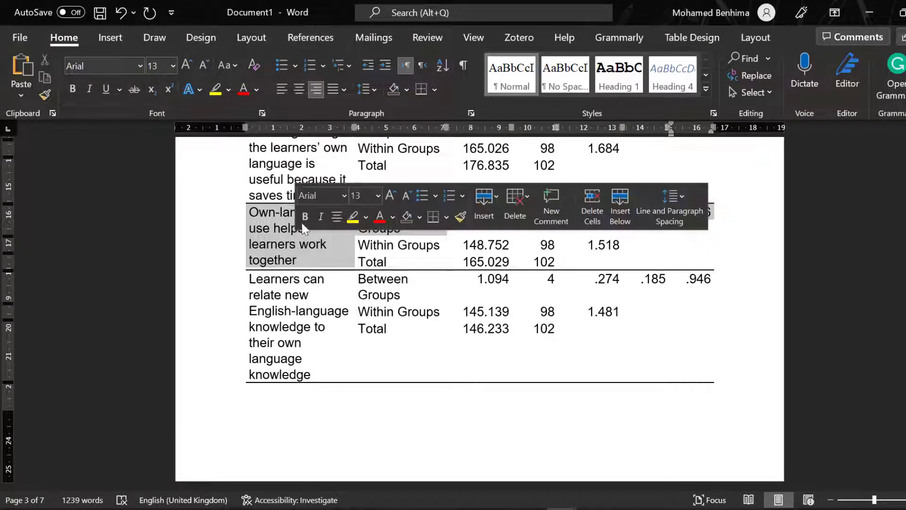
left_click(303, 214)
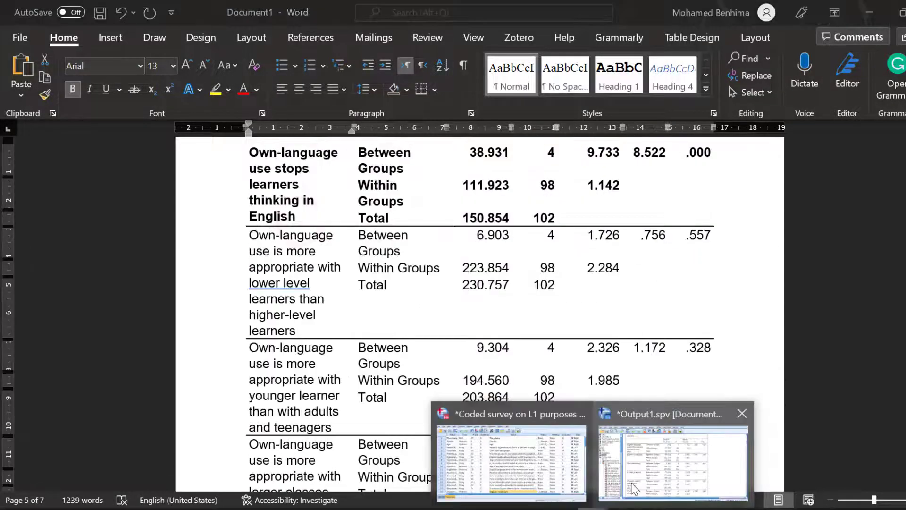
Return to the SPSS output and review the ANOVA, Tukey HSD and Games-Howell comparison tables.
left_click(634, 489)
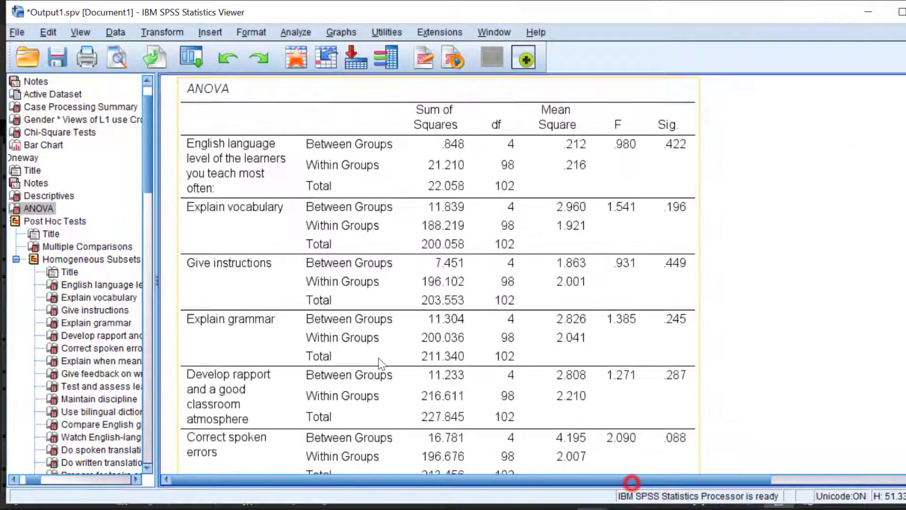
scroll(383, 331, "down", 20)
scroll(381, 364, "down", 20)
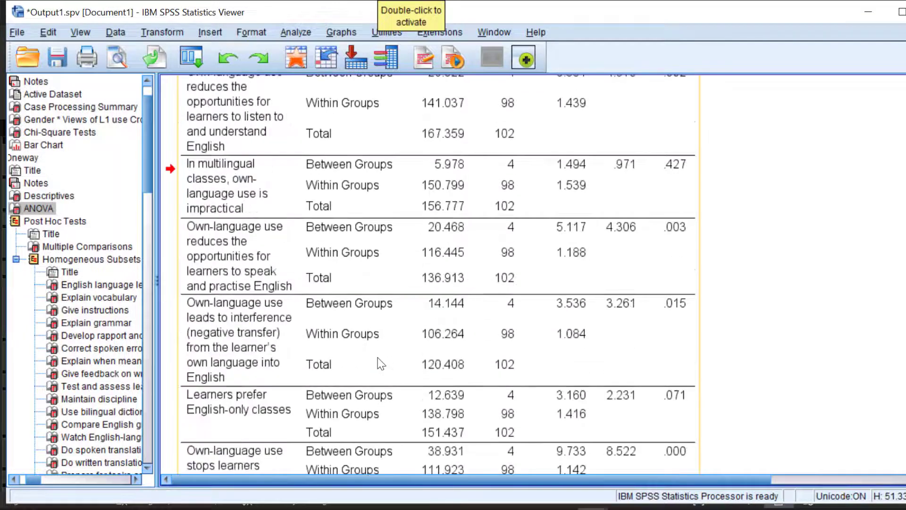
scroll(381, 363, "down", 20)
scroll(422, 378, "up", 10)
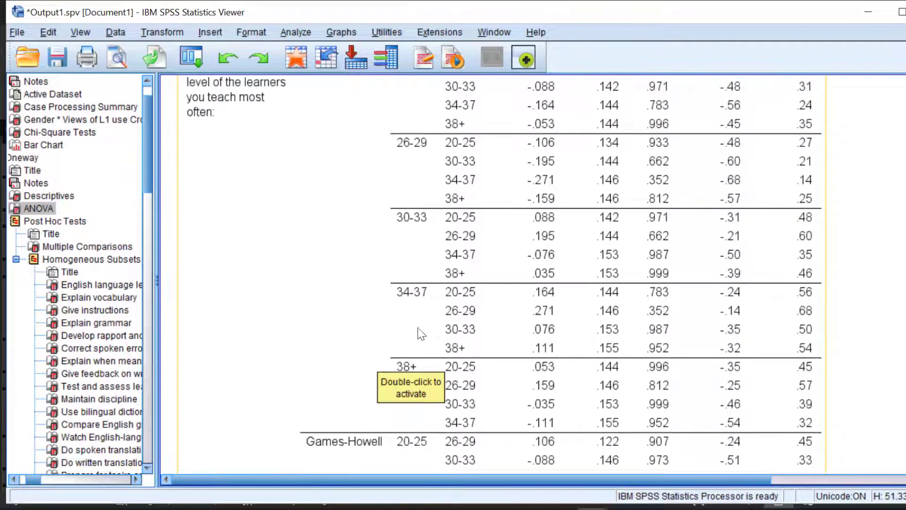
scroll(425, 373, "down", 4)
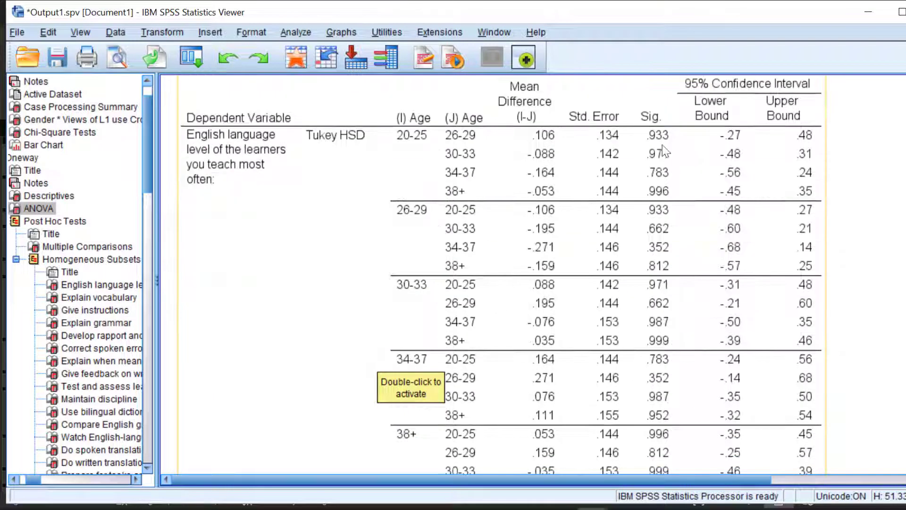
scroll(687, 359, "down", 10)
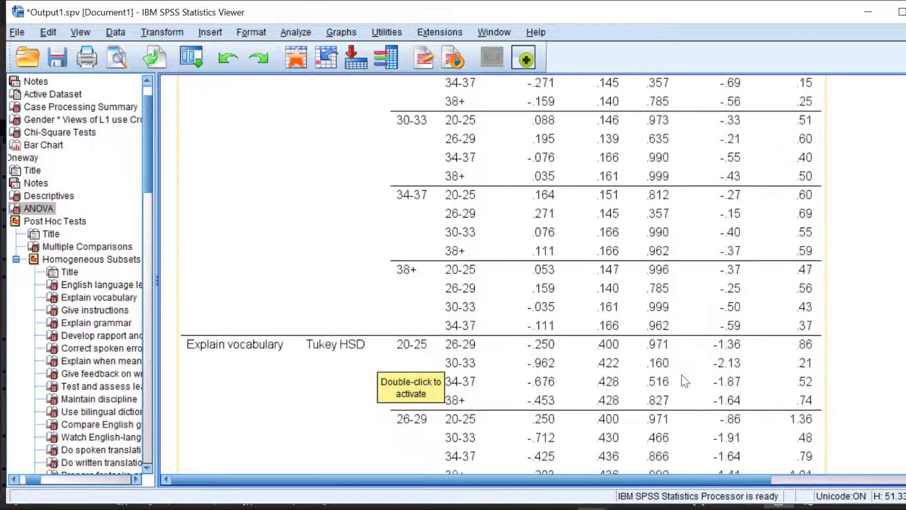
scroll(681, 374, "down", 8)
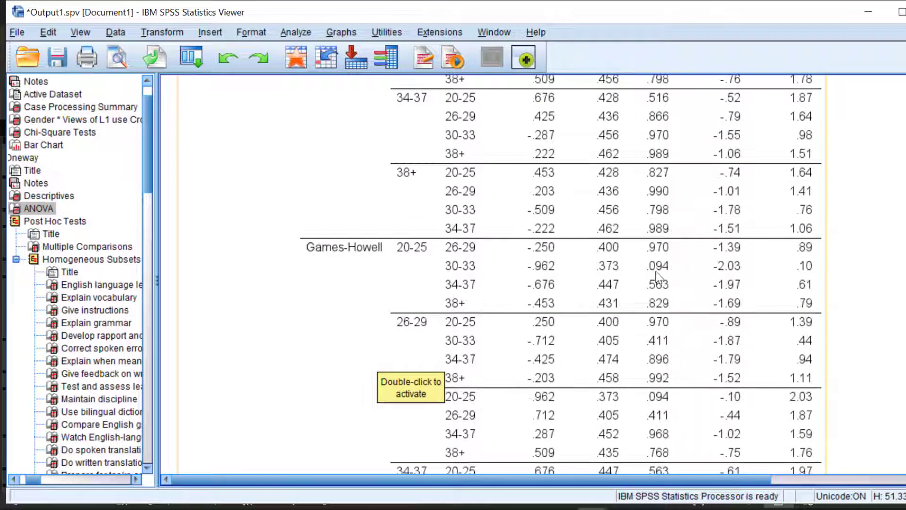
scroll(661, 306, "down", 10)
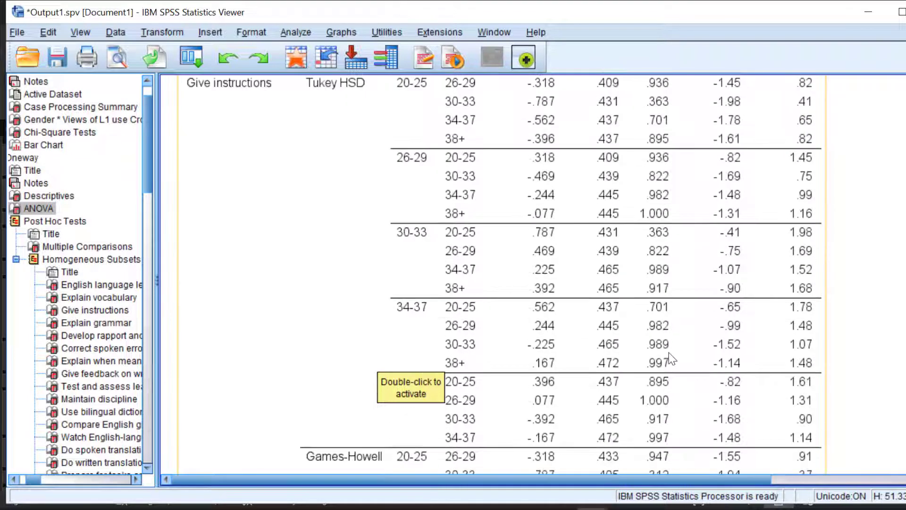
scroll(672, 360, "down", 10)
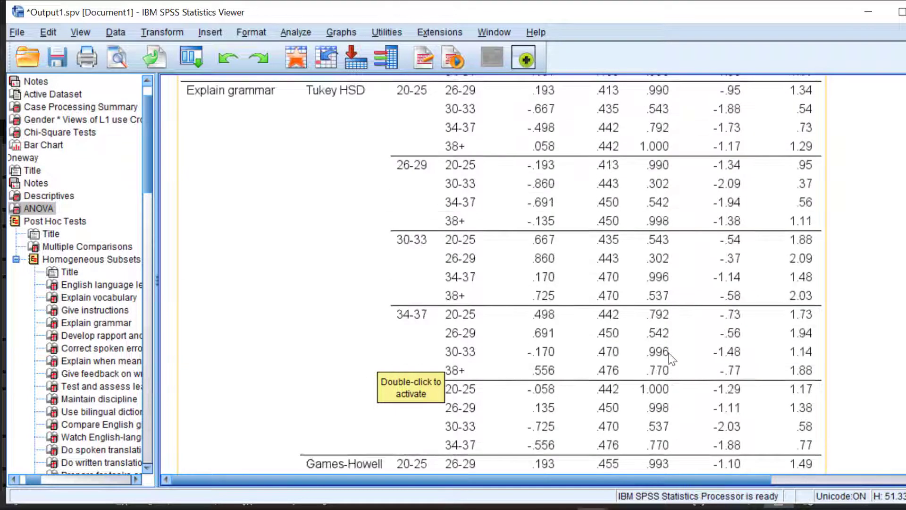
scroll(672, 360, "down", 5)
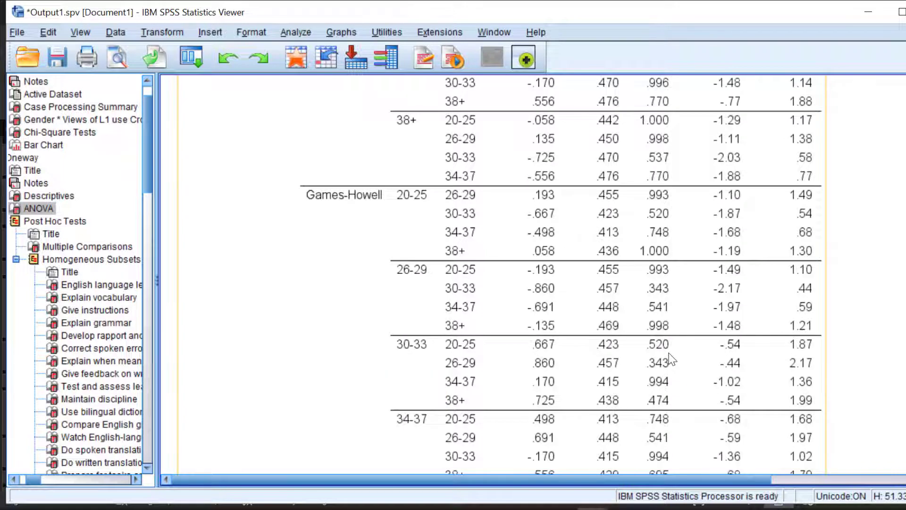
scroll(673, 360, "up", 15)
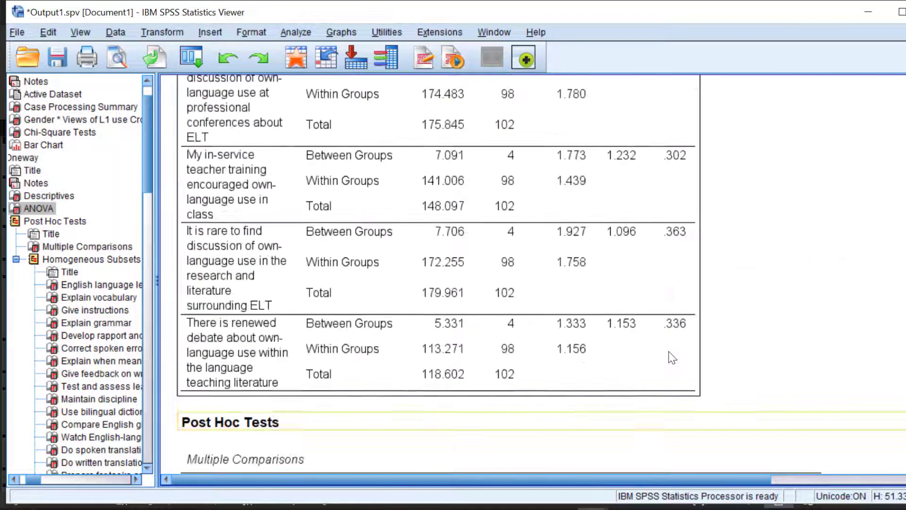
scroll(672, 358, "down", 5)
scroll(685, 207, "down", 20)
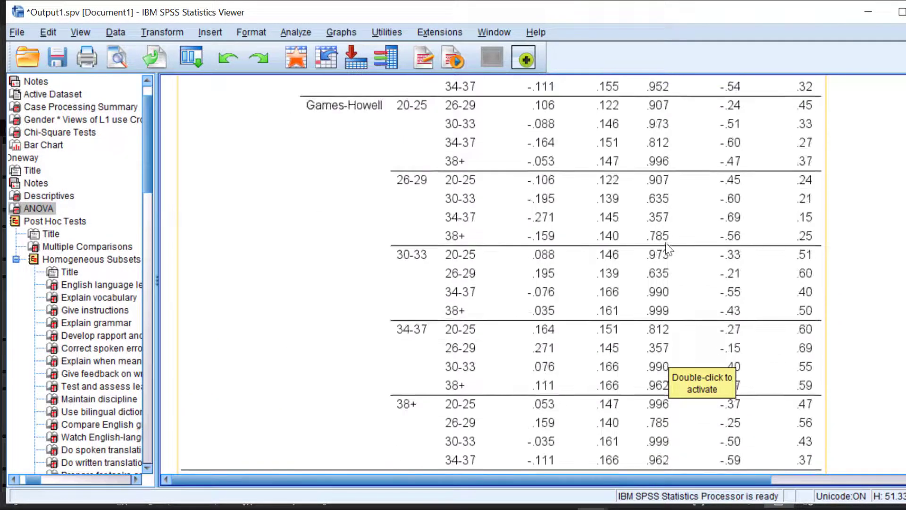
scroll(595, 283, "down", 20)
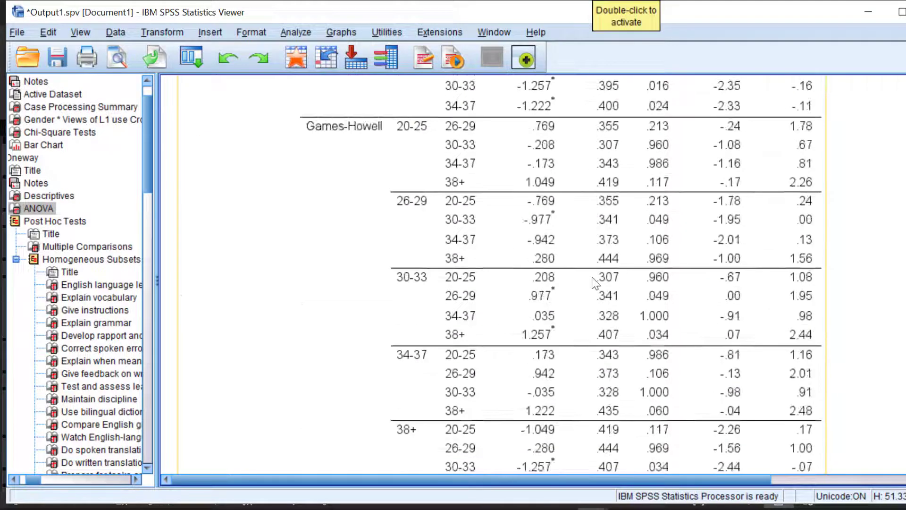
scroll(593, 279, "down", 20)
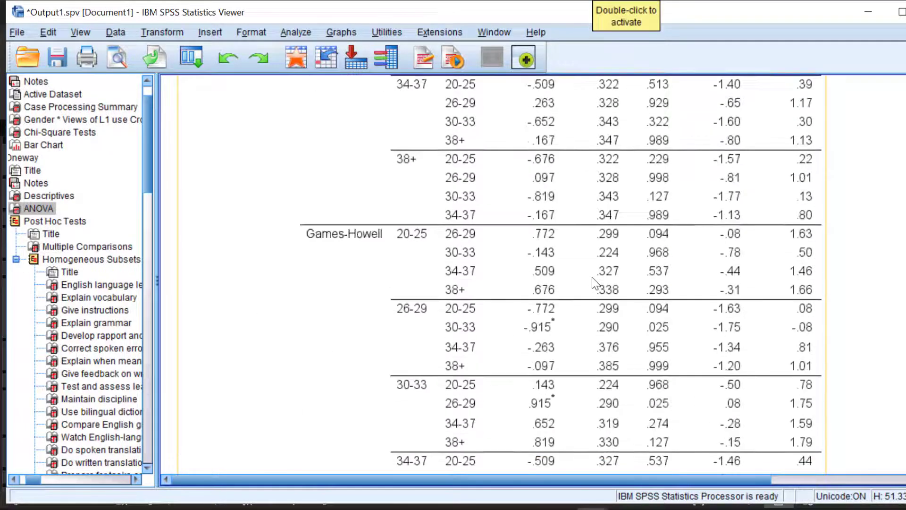
scroll(592, 276, "down", 20)
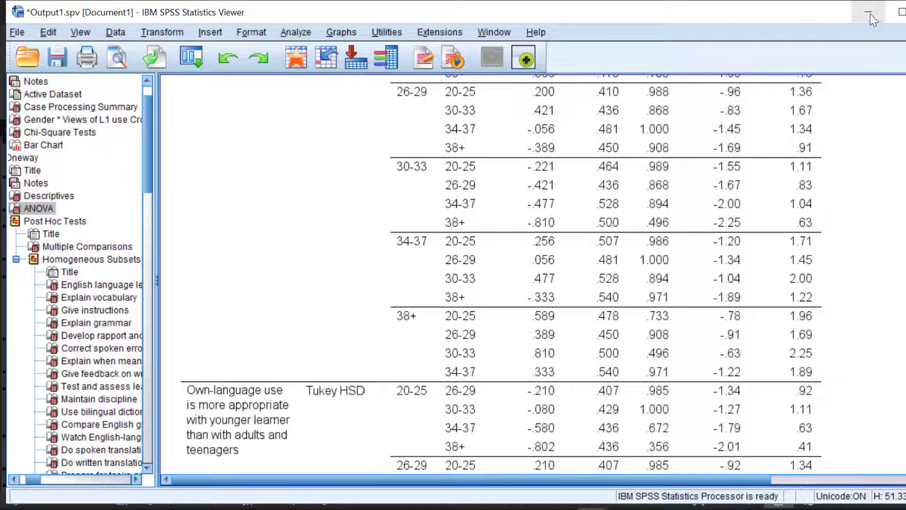
In the Data Editor, review the MEAN expression in Compute Variable and close it unchanged.
mouse_move(589, 506)
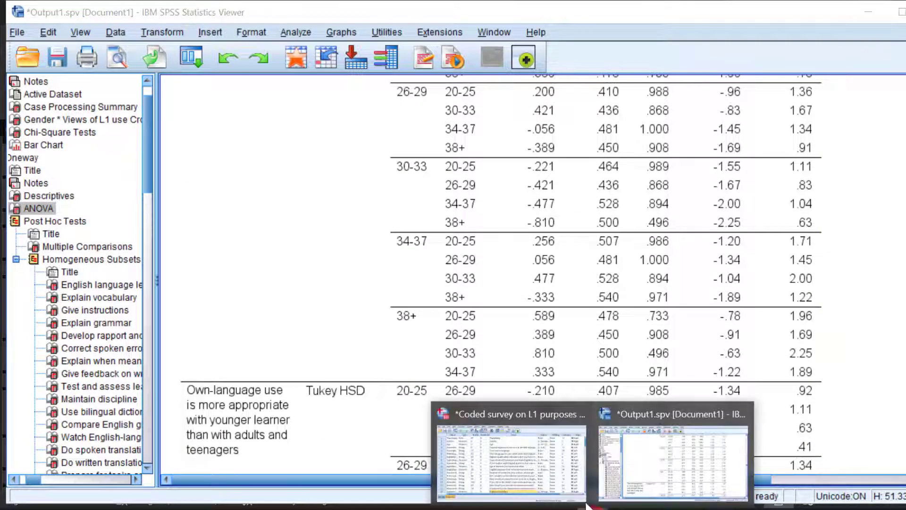
left_click(516, 466)
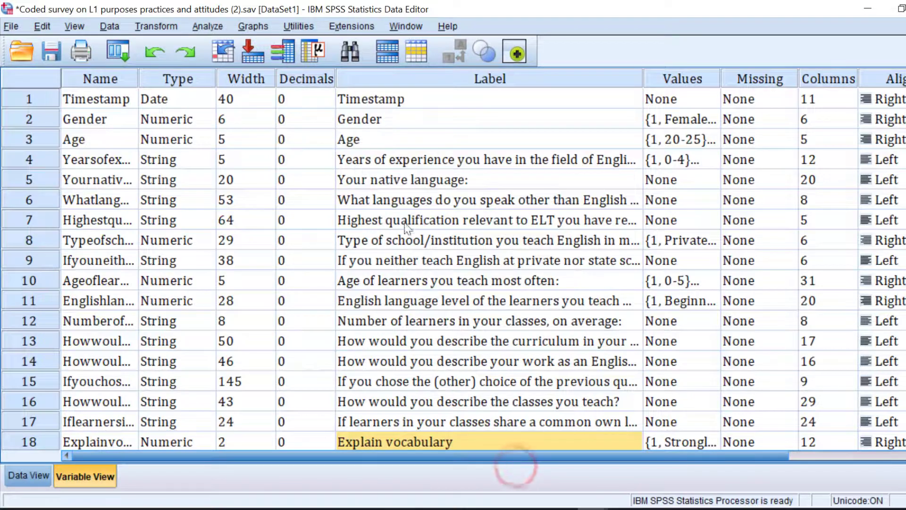
left_click(154, 27)
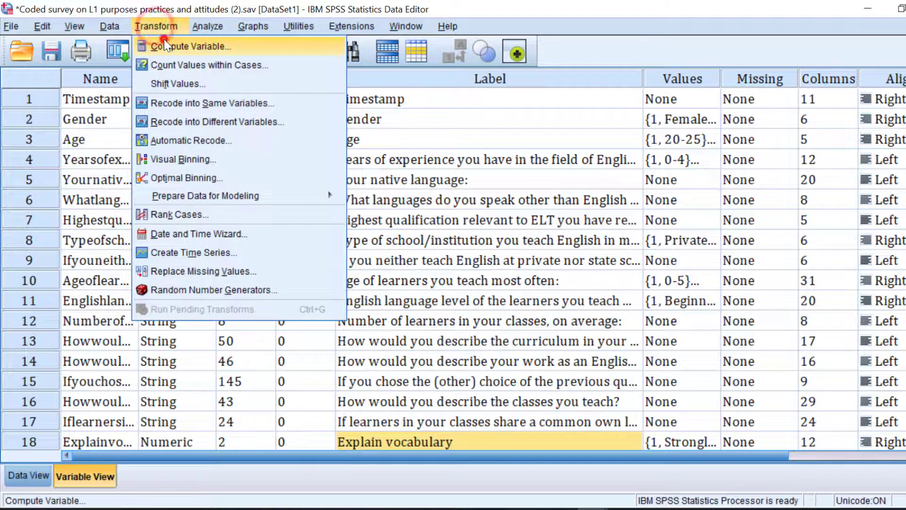
left_click(164, 39)
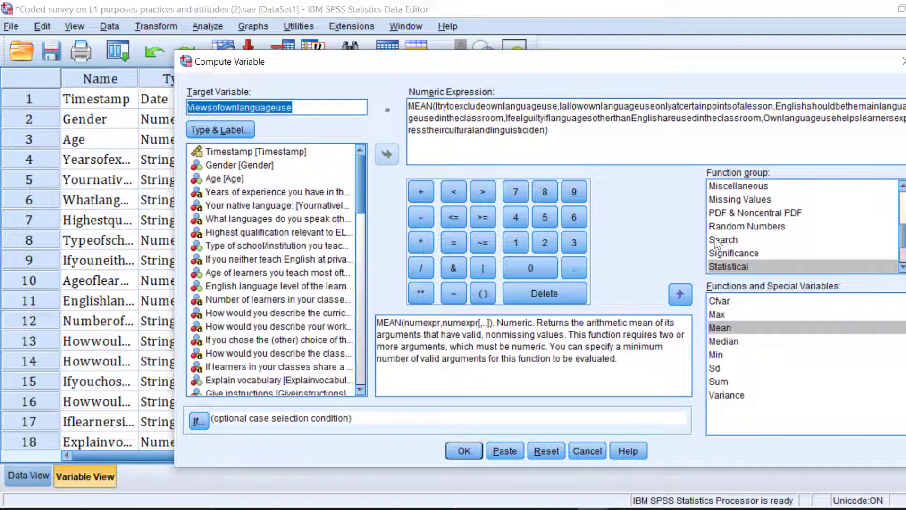
left_click(728, 266)
left_click(720, 325)
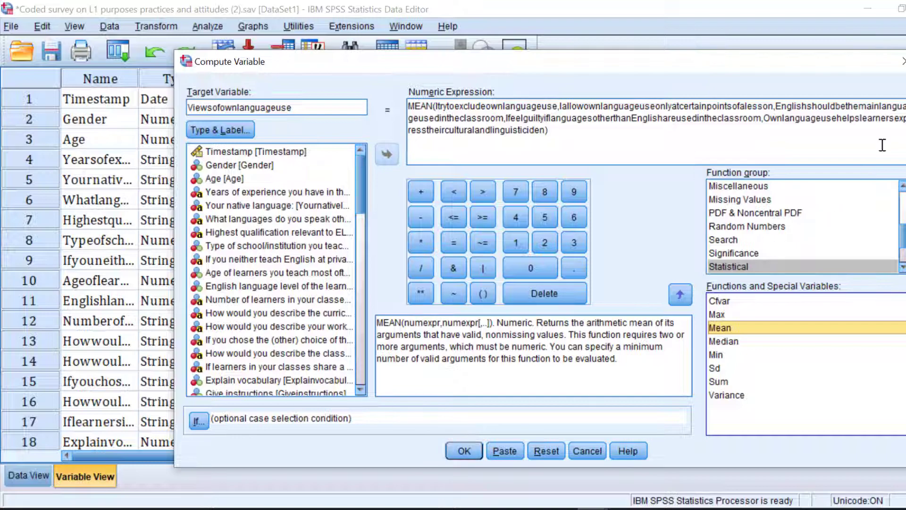
left_click(902, 61)
Scroll to the end of the variable list showing the computed composite variables.
scroll(453, 353, "down", 20)
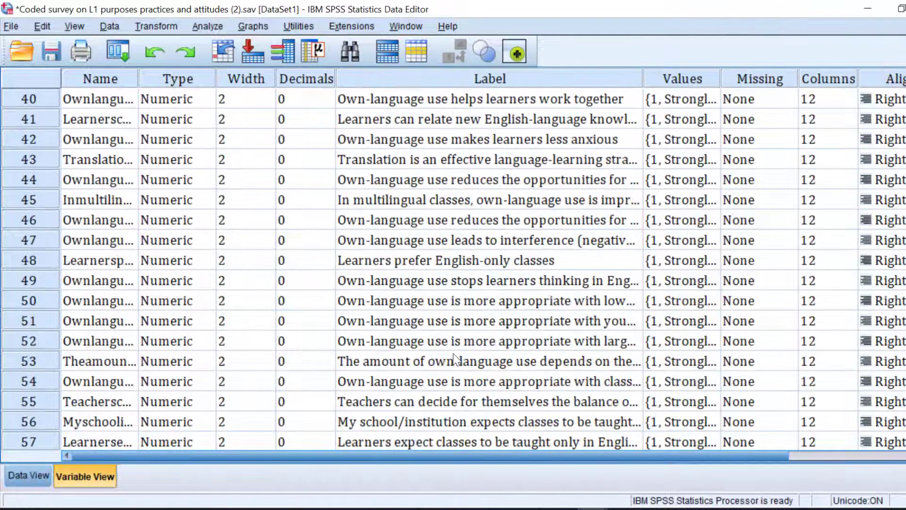
scroll(454, 354, "down", 1)
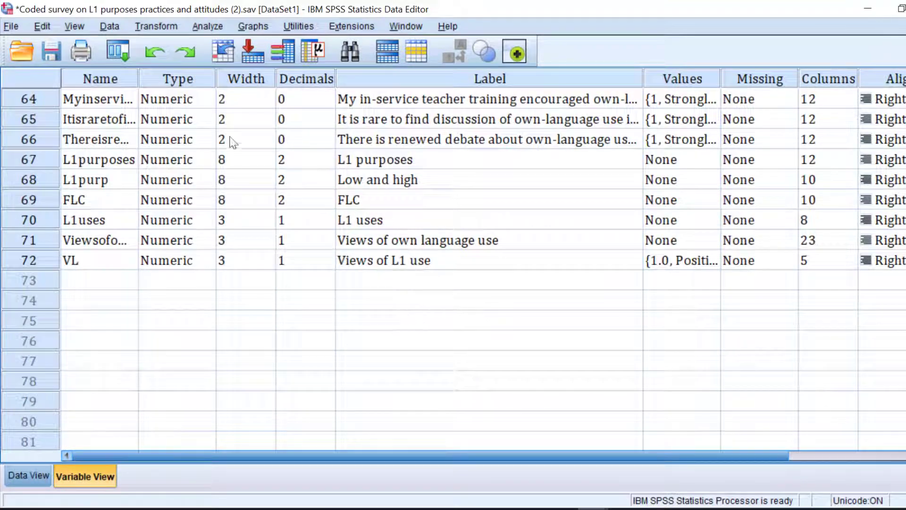
left_click(206, 24)
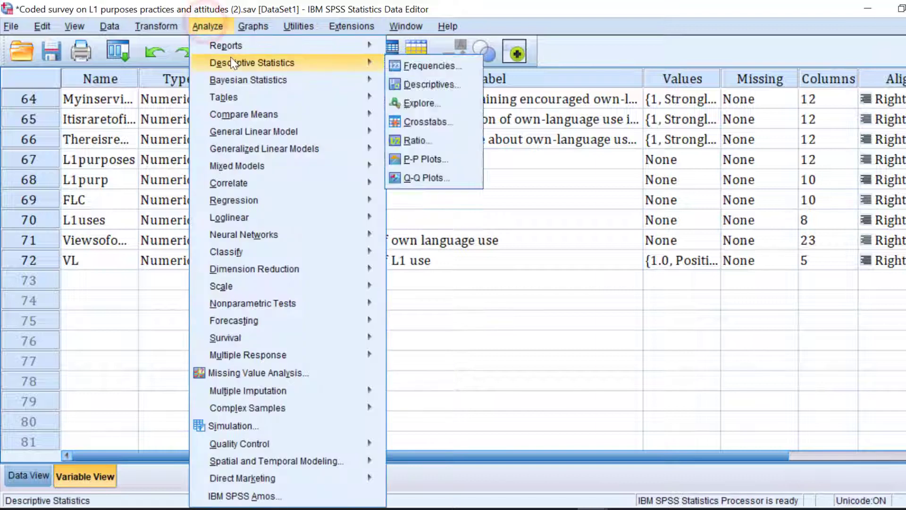
Reset One-Way ANOVA with Age as factor and L1 purposes, Views of own language use as dependents.
mouse_move(262, 115)
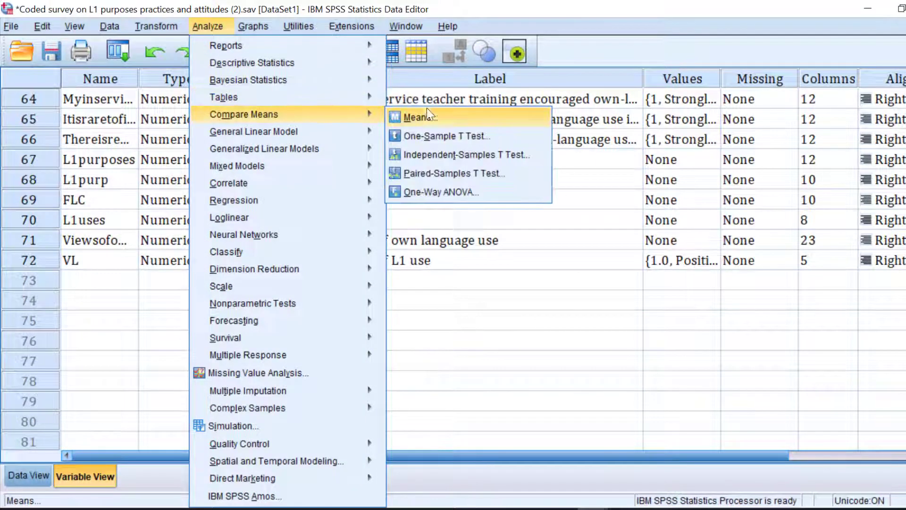
left_click(425, 191)
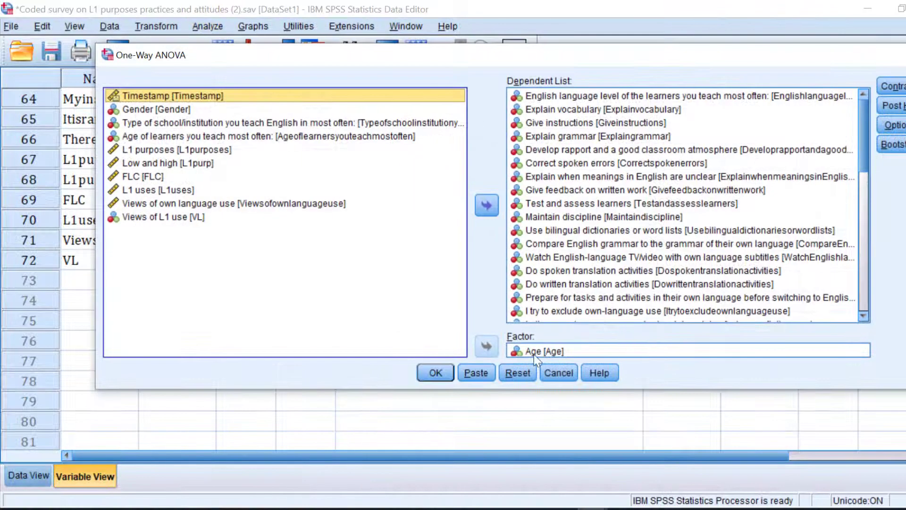
left_click(528, 372)
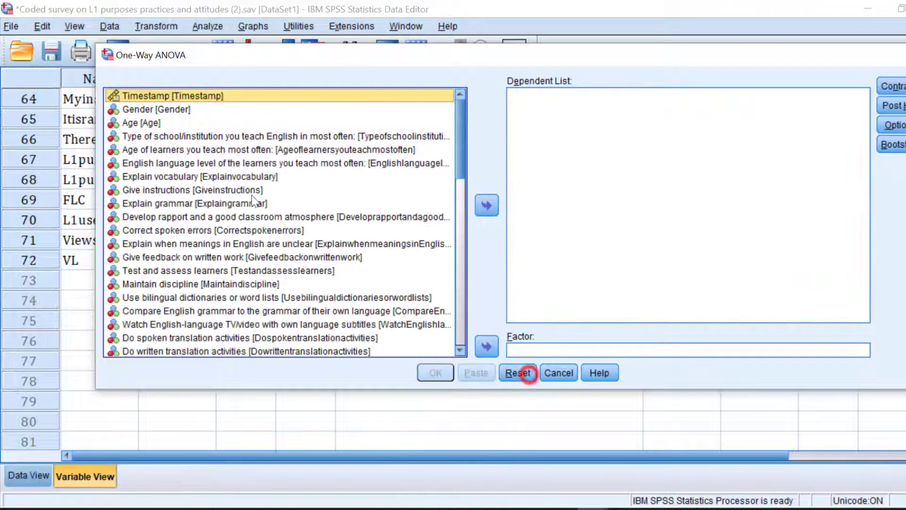
left_click(132, 123)
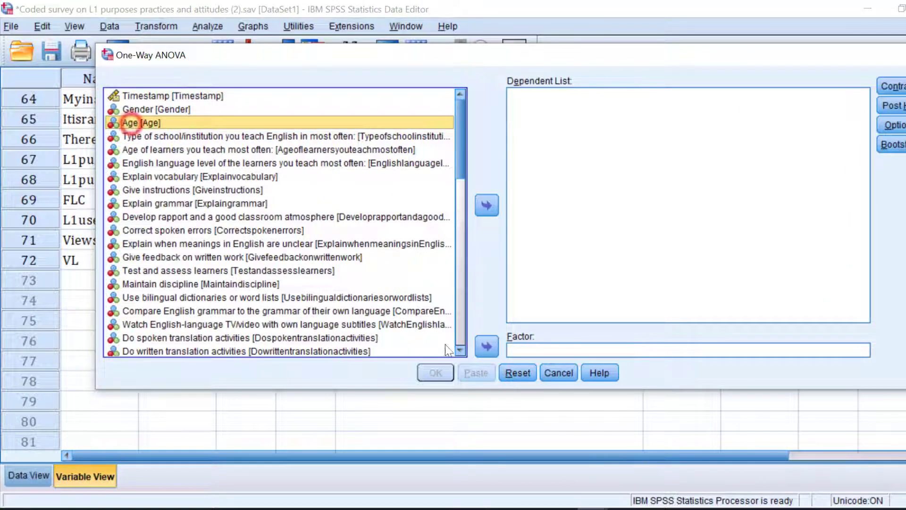
left_click(486, 347)
scroll(333, 273, "down", 8)
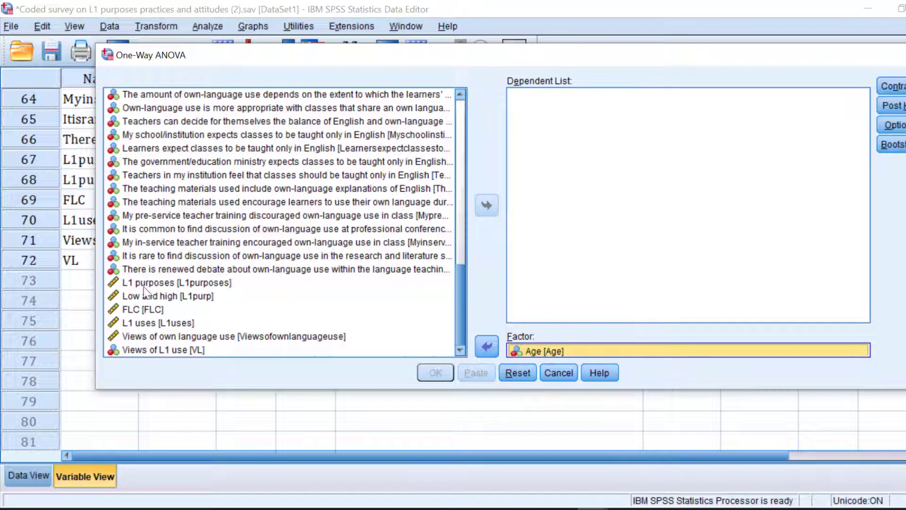
left_click(143, 283)
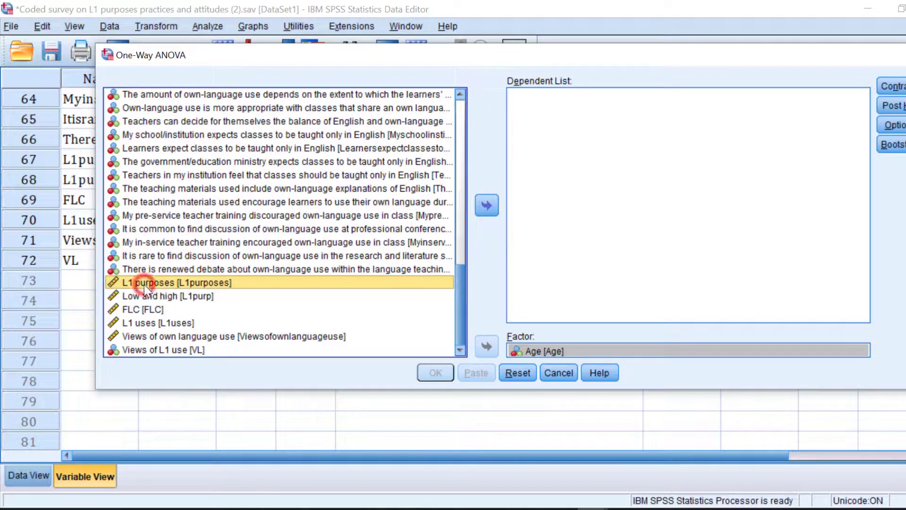
left_click(133, 337, "ctrl")
left_click(487, 205)
Select Tukey and Games-Howell post hoc comparisons.
left_click(894, 103)
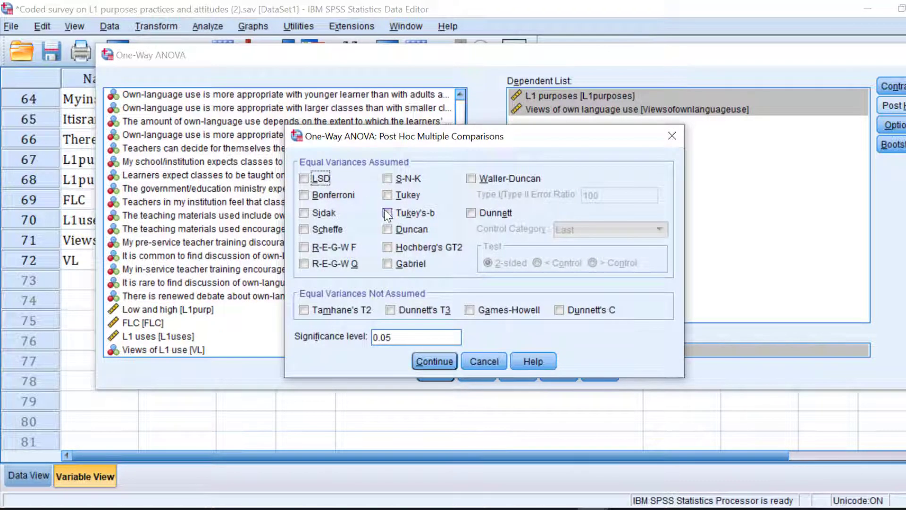
left_click(388, 195)
left_click(470, 310)
left_click(434, 361)
Add descriptives, means plot and Welch test, then run the ANOVA.
left_click(893, 125)
left_click(404, 183)
left_click(408, 276)
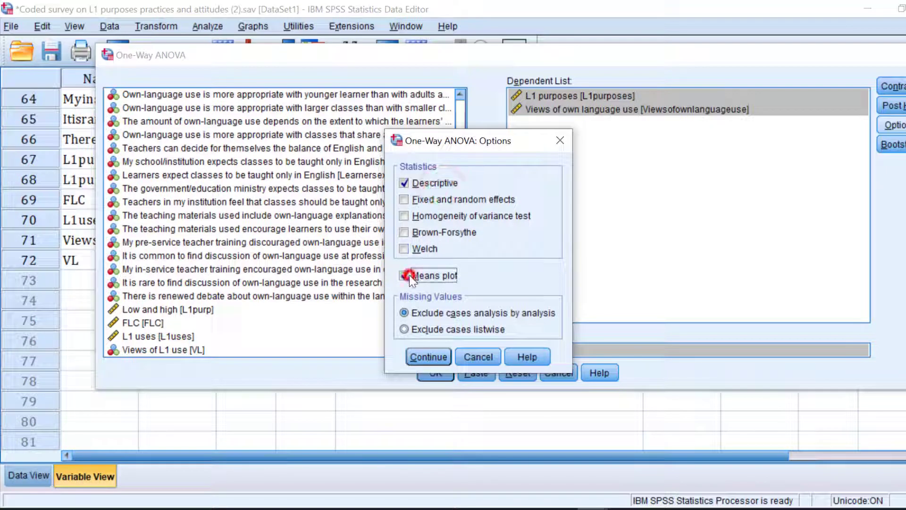
left_click(406, 248)
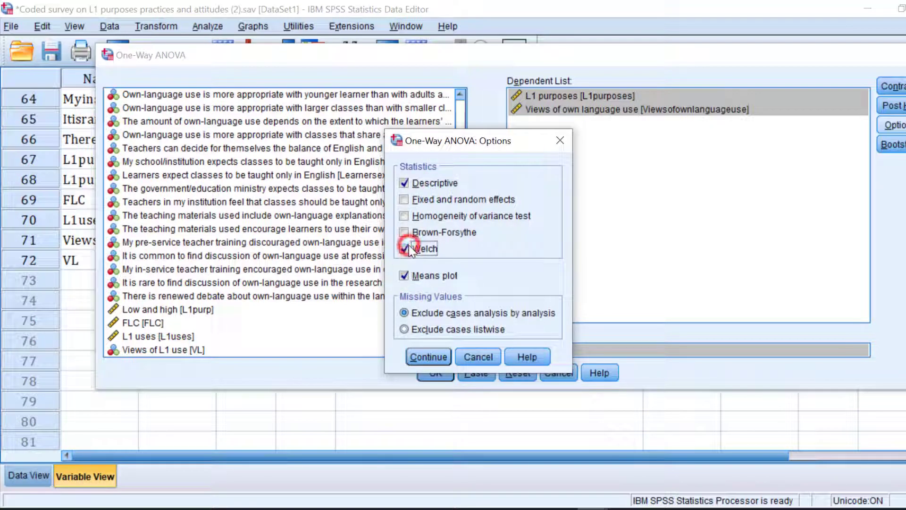
left_click(429, 359)
left_click(421, 370)
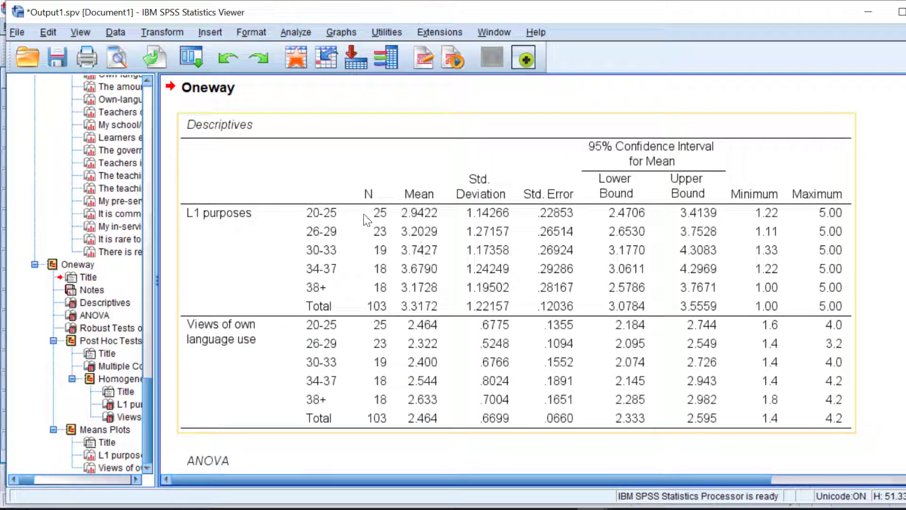
scroll(418, 266, "down", 3)
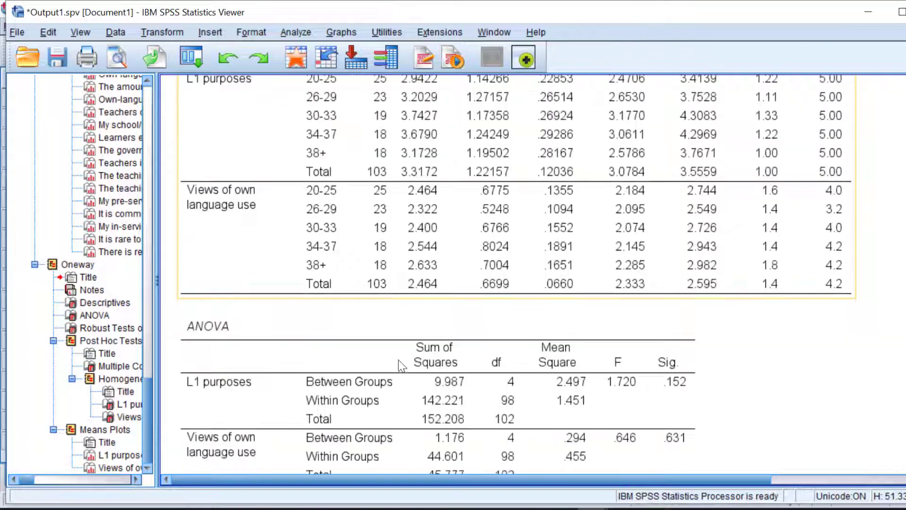
scroll(650, 229, "down", 4)
left_click(650, 229)
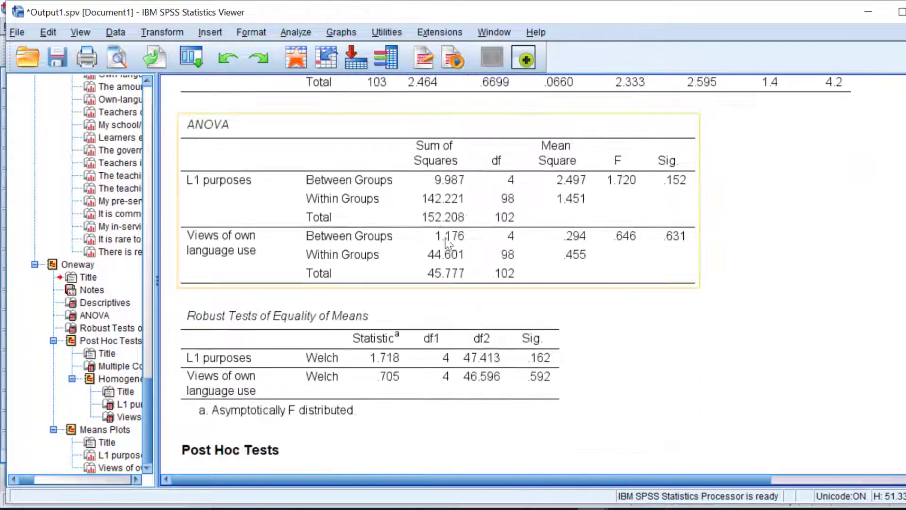
scroll(650, 229, "down", 4)
scroll(651, 229, "up", 4)
scroll(586, 198, "down", 1)
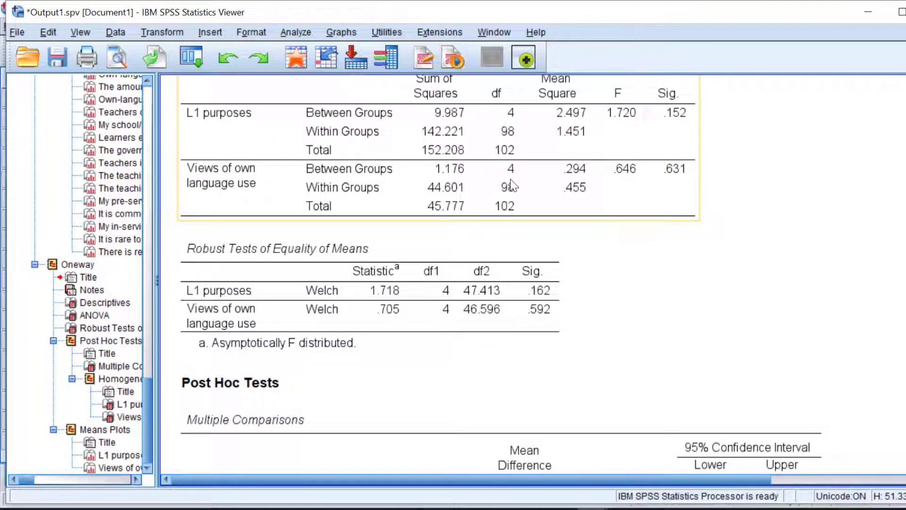
scroll(512, 186, "down", 3)
scroll(592, 146, "up", 3)
scroll(557, 176, "down", 1)
scroll(585, 291, "down", 2)
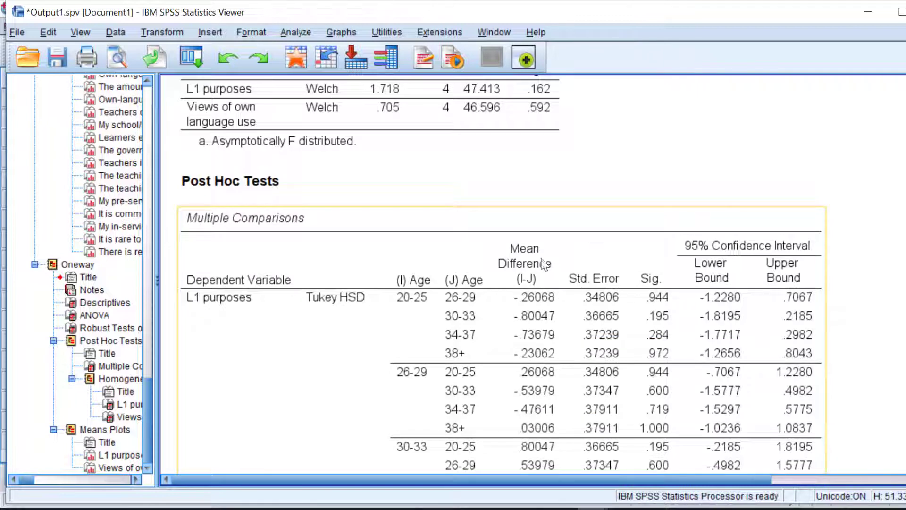
scroll(549, 262, "down", 3)
scroll(649, 222, "down", 4)
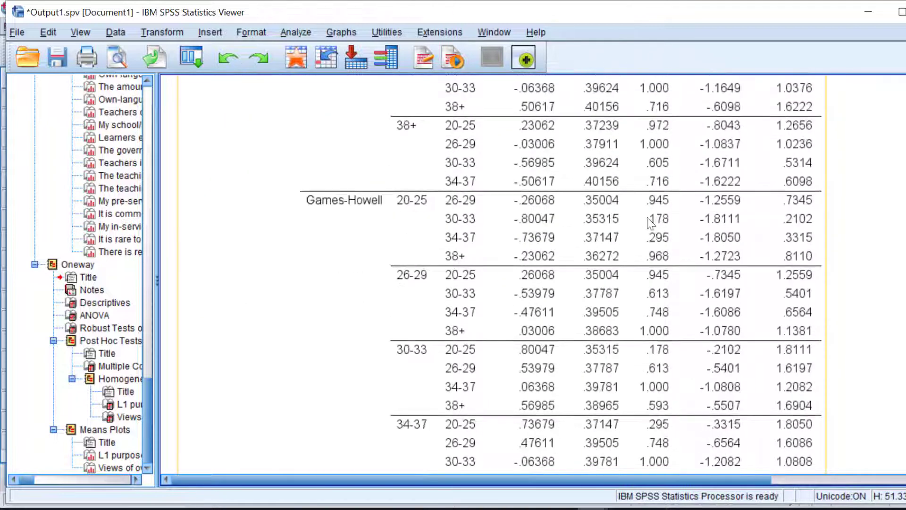
scroll(647, 224, "down", 12)
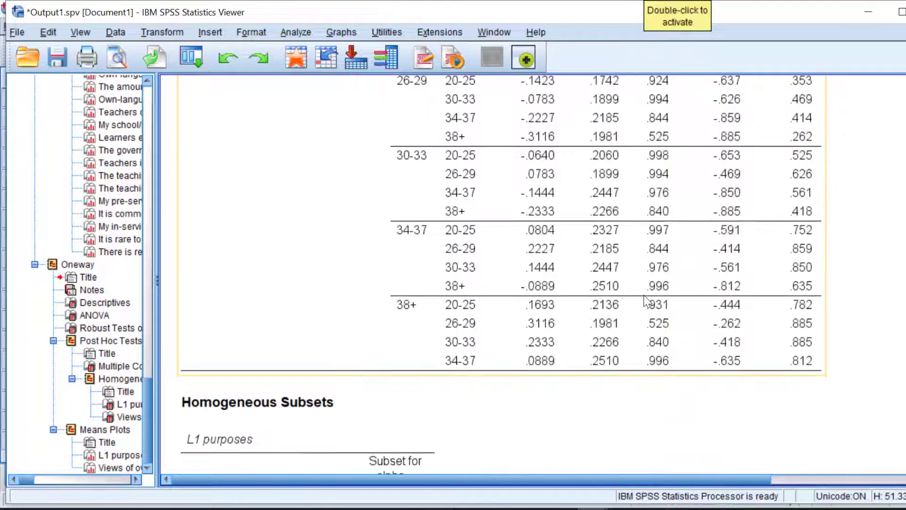
scroll(644, 295, "down", 3)
scroll(534, 280, "down", 4)
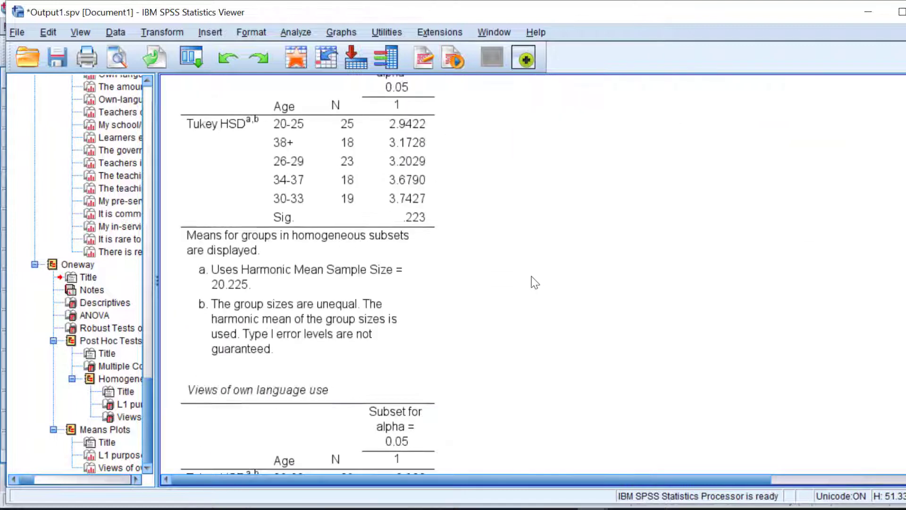
scroll(531, 277, "down", 10)
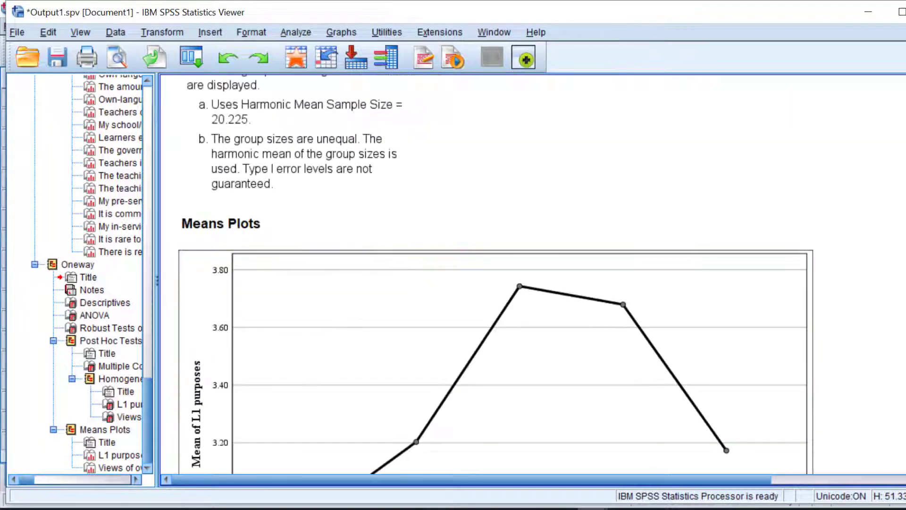
scroll(570, 303, "down", 4)
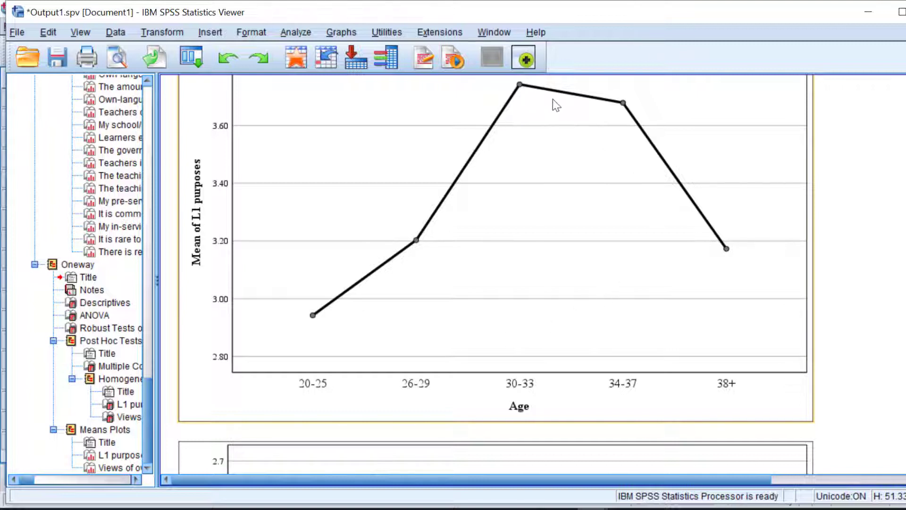
scroll(599, 175, "down", 8)
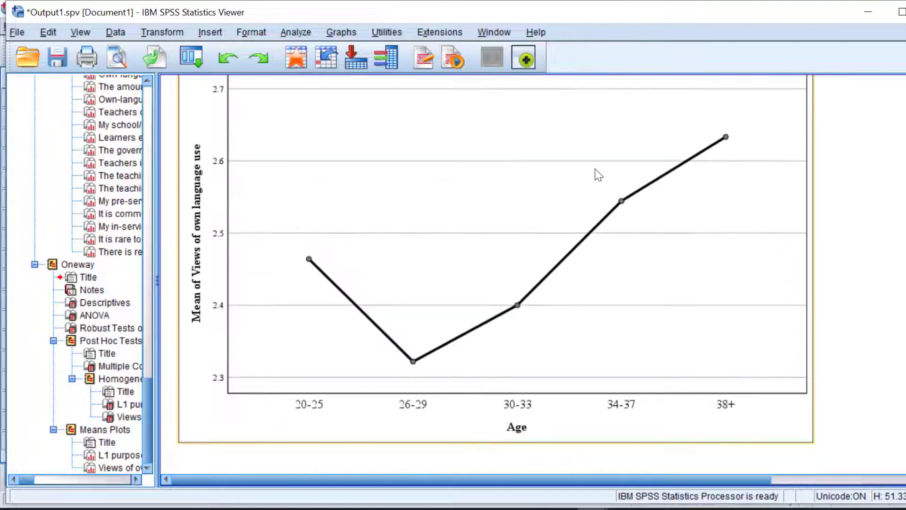
scroll(600, 174, "up", 10)
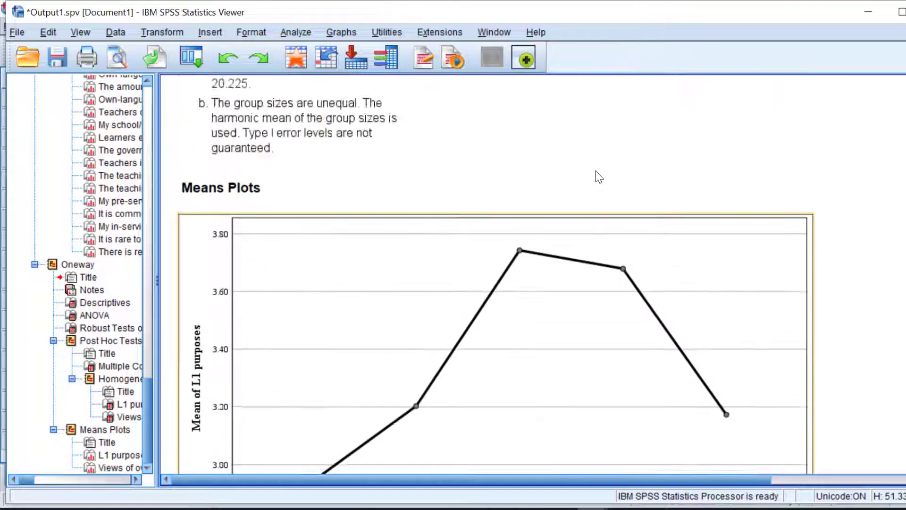
scroll(599, 176, "down", 9)
scroll(598, 176, "down", 3)
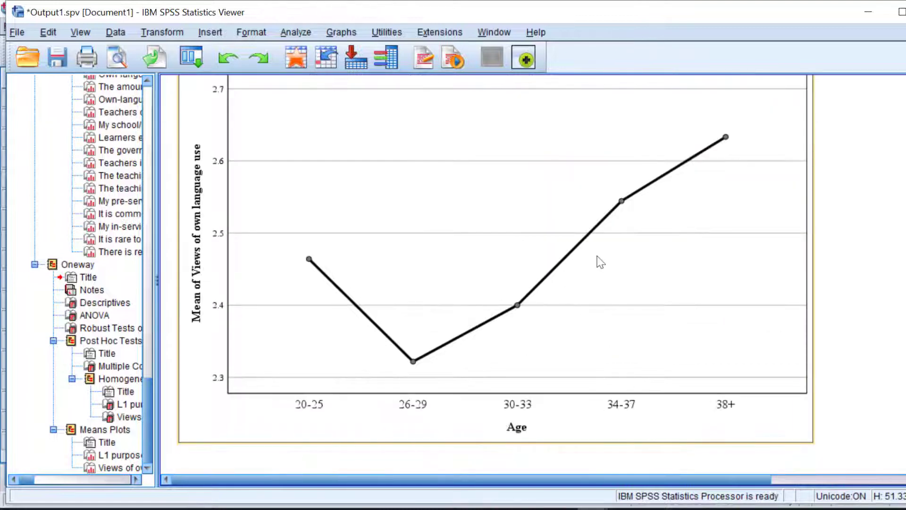
scroll(595, 226, "up", 6)
scroll(518, 231, "up", 9)
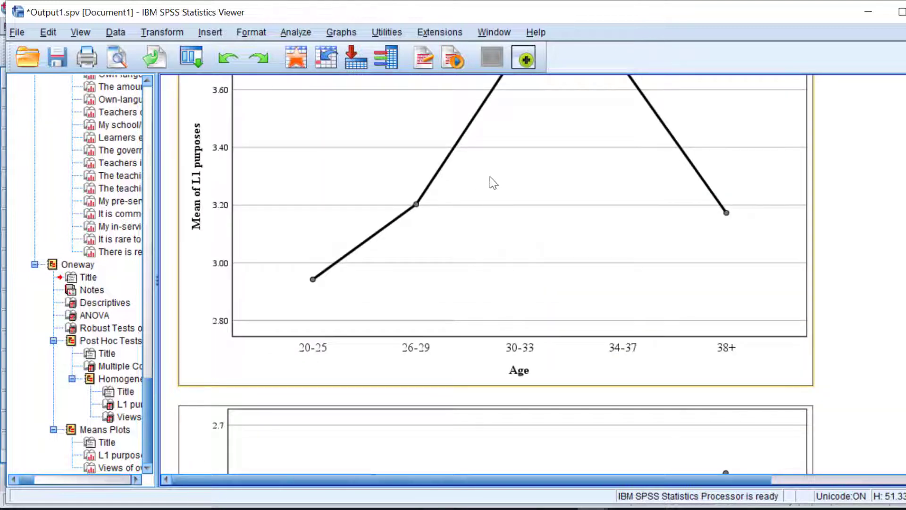
scroll(496, 203, "up", 6)
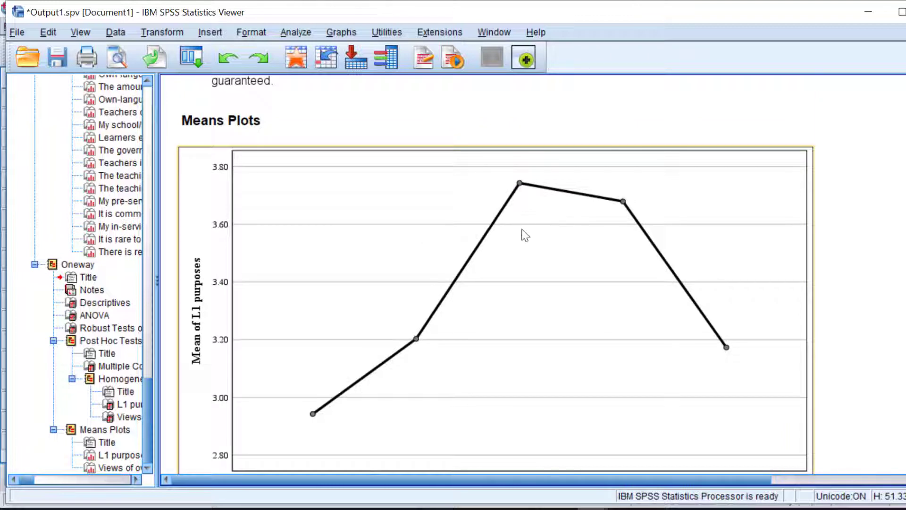
scroll(525, 234, "down", 15)
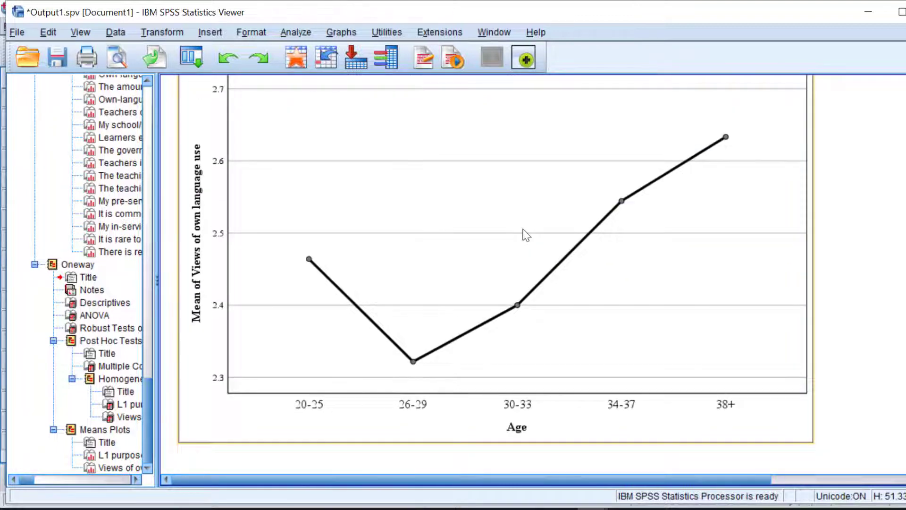
scroll(526, 235, "up", 18)
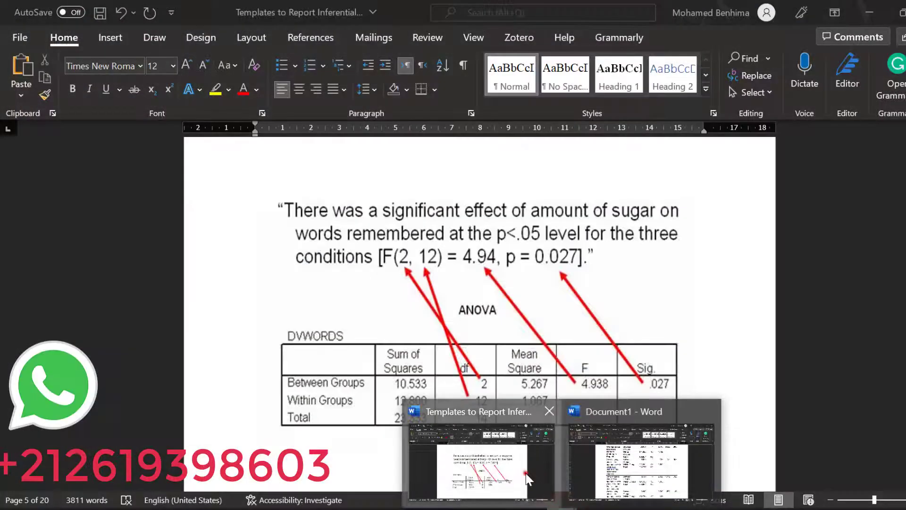
In the Word templates document, scroll to the APA ANOVA and Post Hoc Tukey examples.
left_click(526, 479)
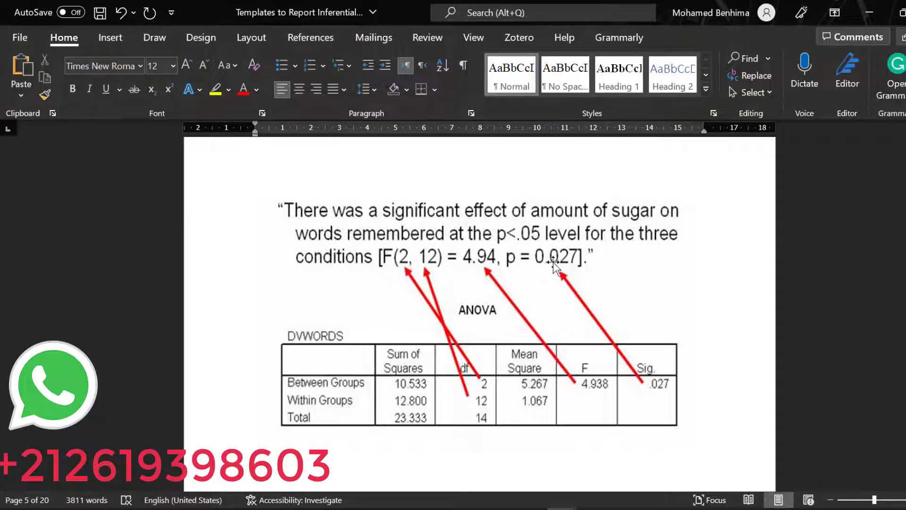
scroll(554, 262, "down", 1)
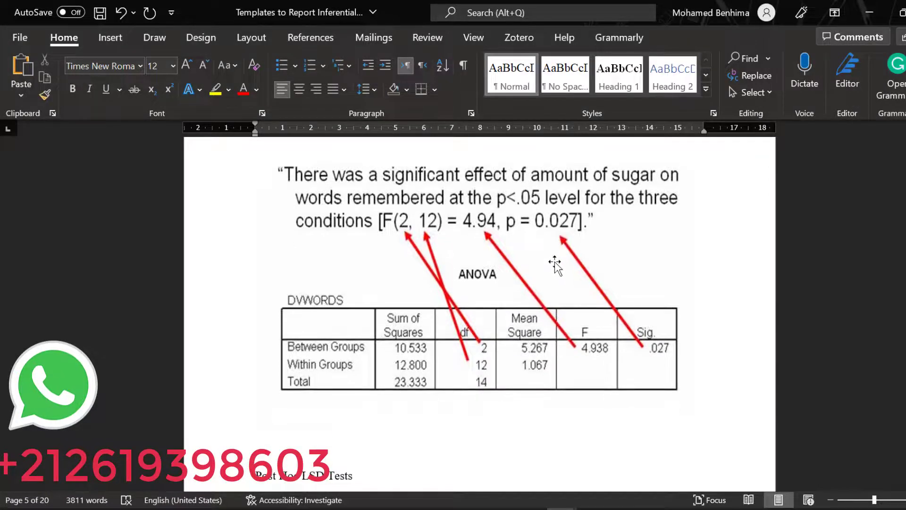
scroll(553, 260, "down", 8)
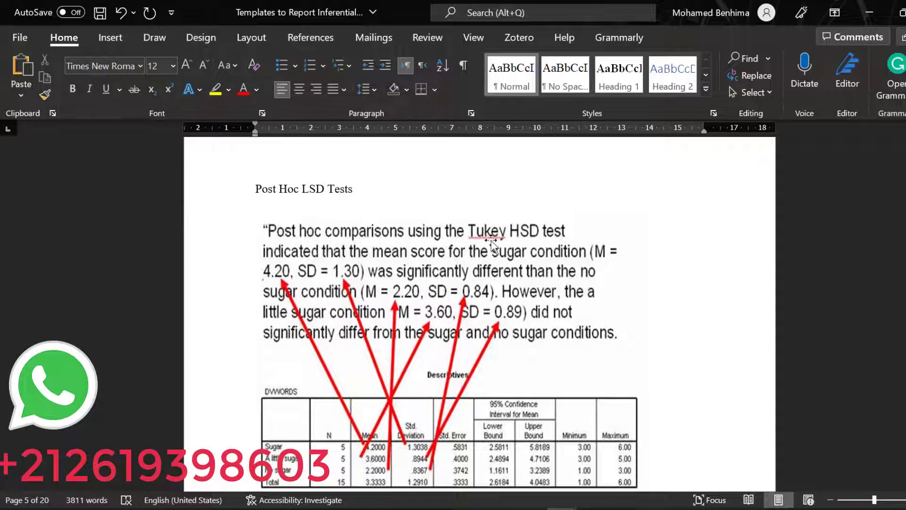
scroll(438, 301, "down", 2)
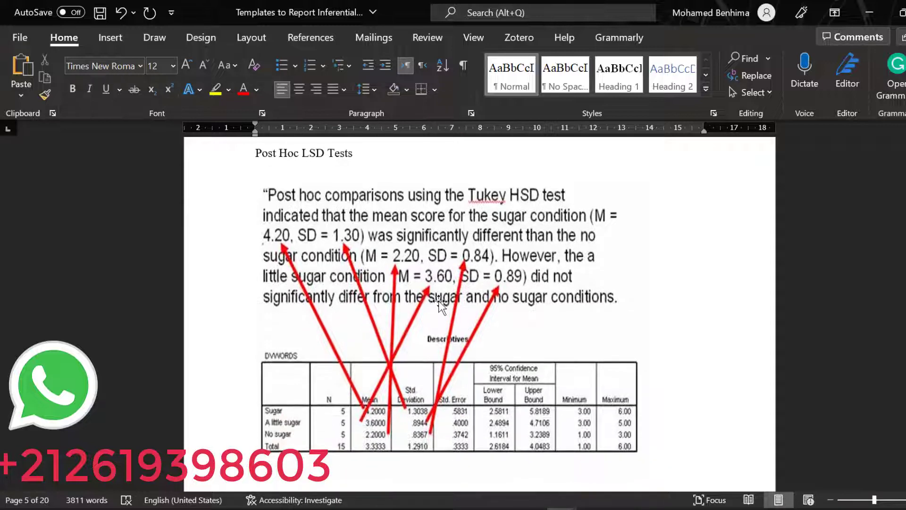